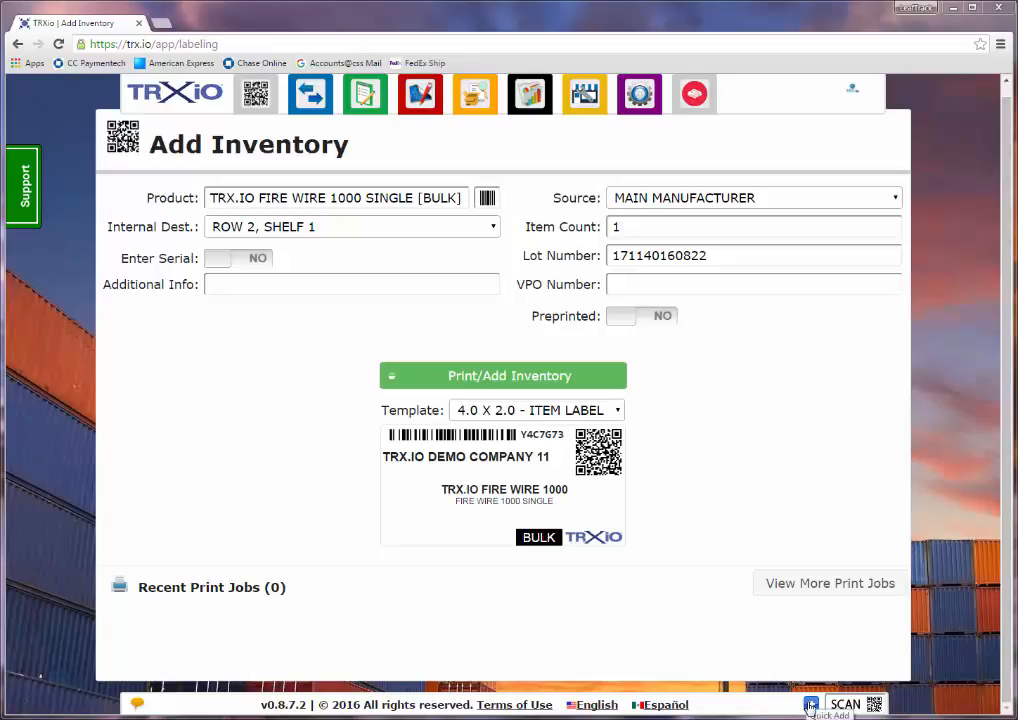
# Start a new product with family WIRE, sub-family SPEAKER WIRE- IN WALL and brand BRAND.
pyautogui.click(811, 706)
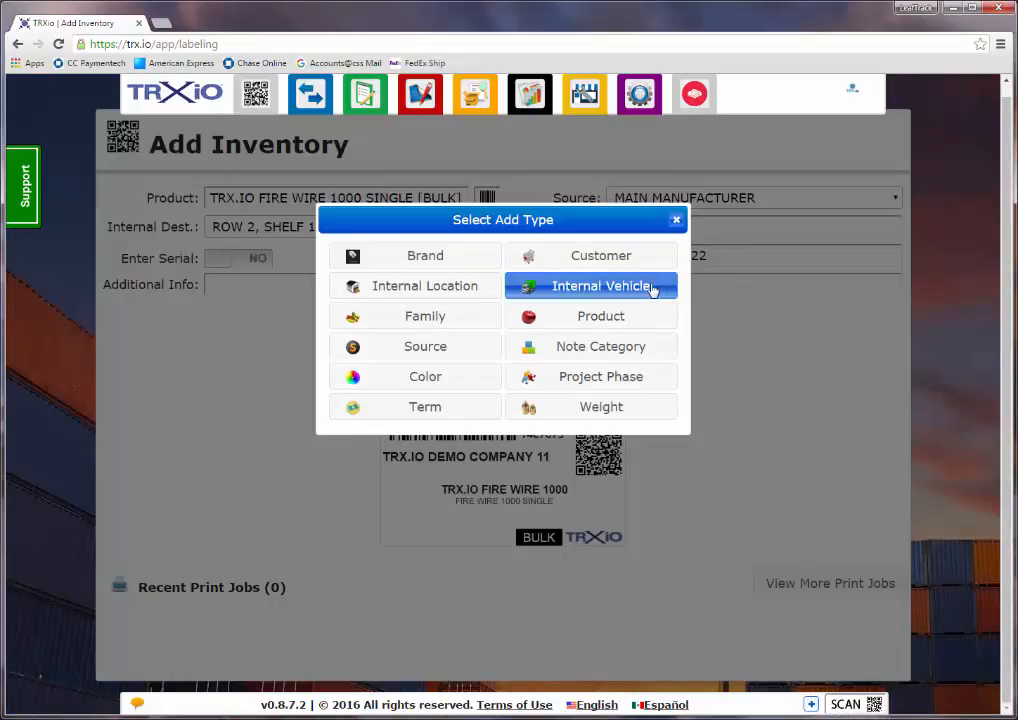
pyautogui.click(642, 318)
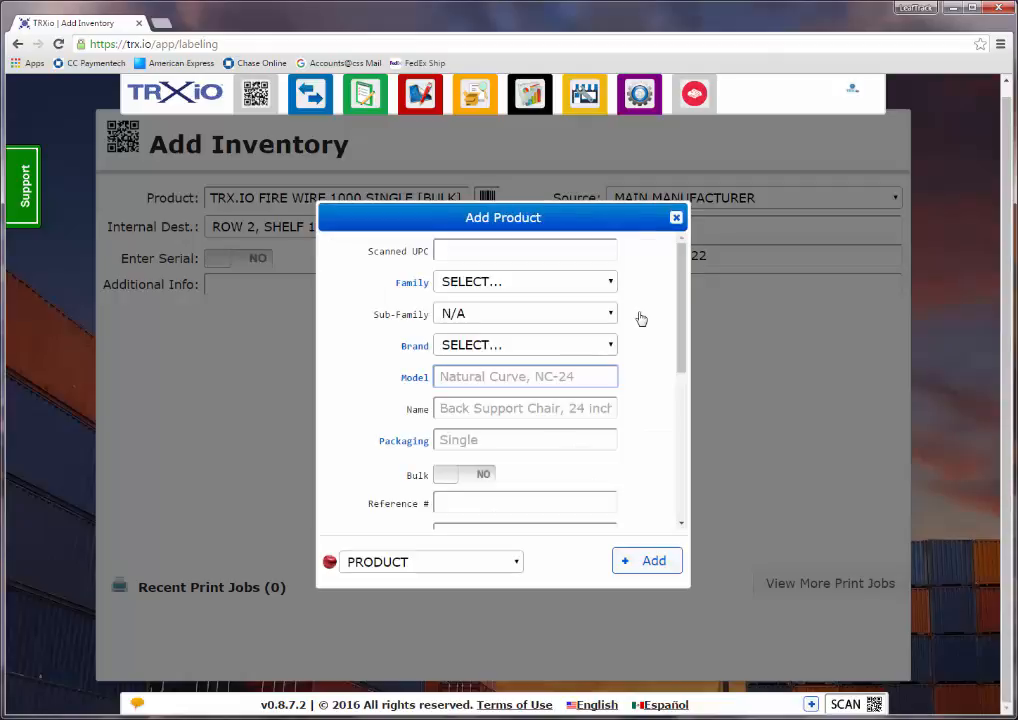
pyautogui.click(471, 284)
pyautogui.moveTo(711, 350); pyautogui.dragTo(733, 618)
pyautogui.click(458, 576)
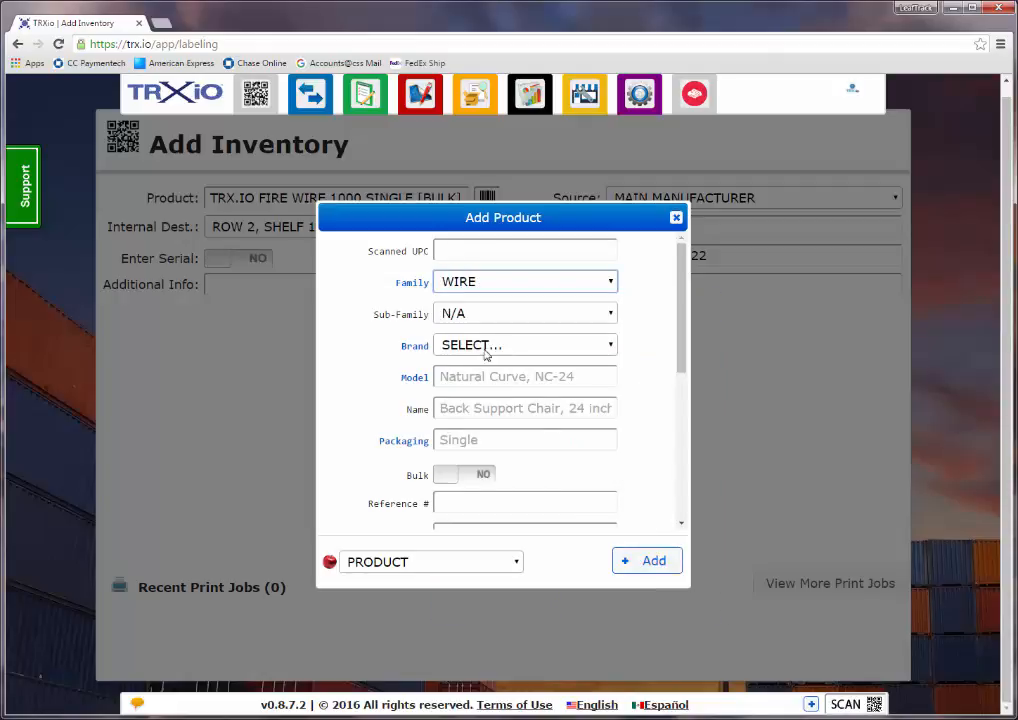
pyautogui.click(483, 320)
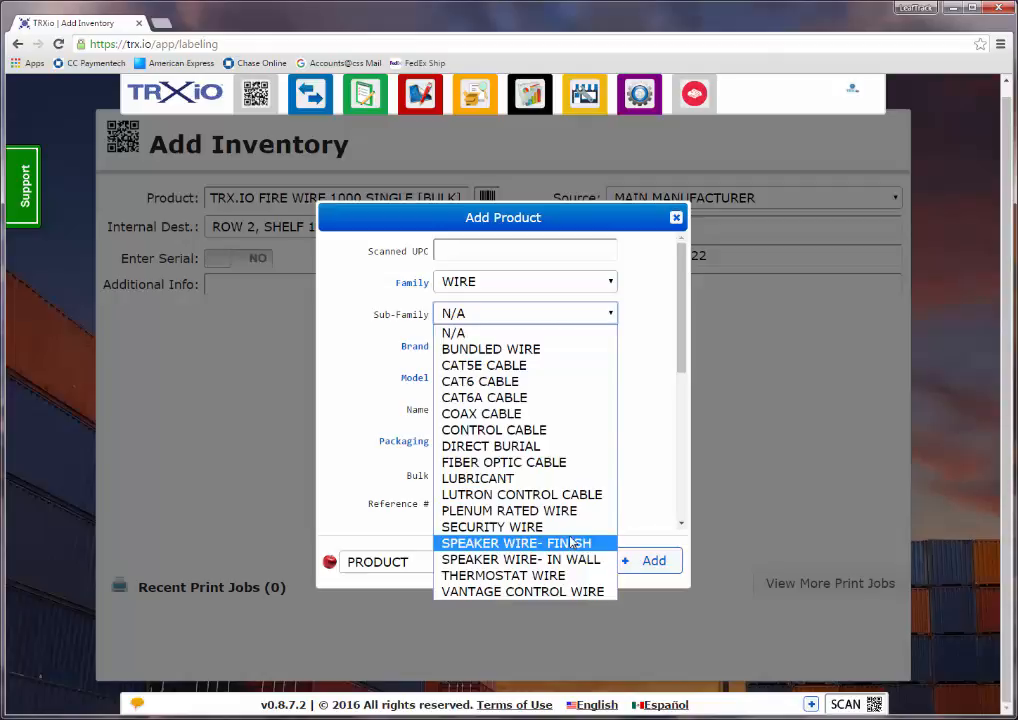
pyautogui.click(520, 559)
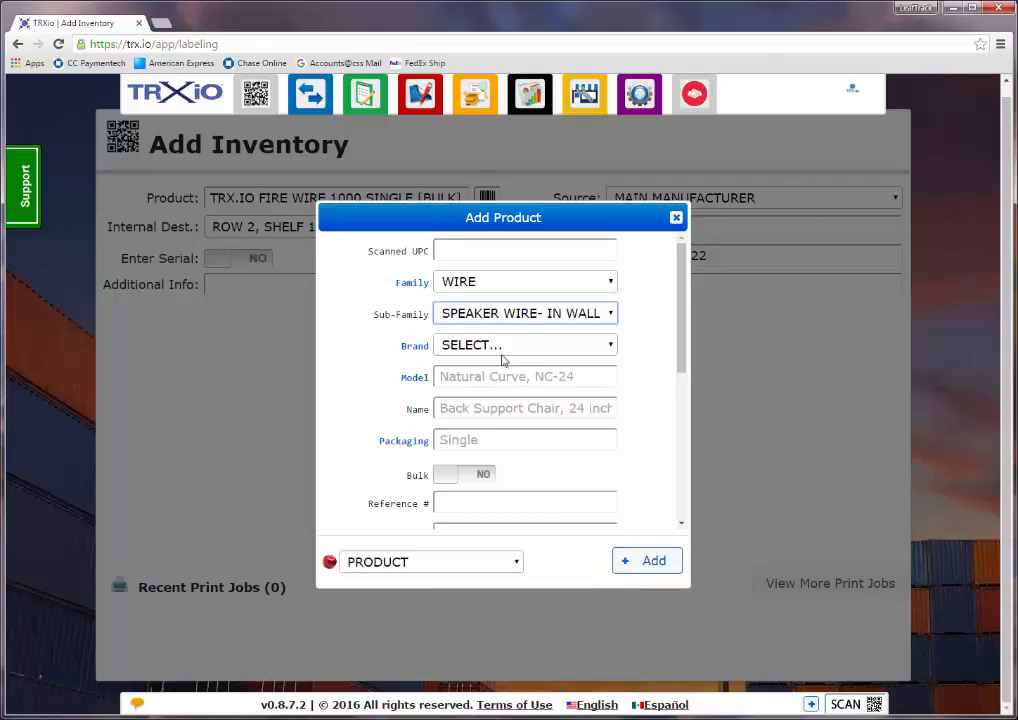
pyautogui.click(503, 346)
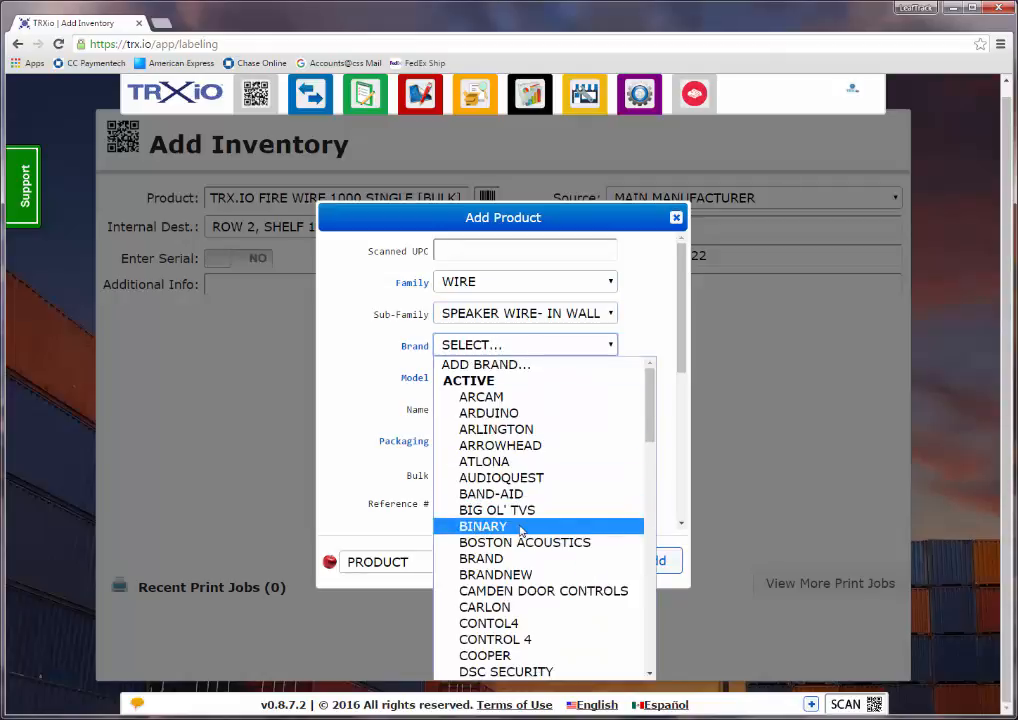
pyautogui.click(488, 558)
# Enter "WIRE,14 GAUGE,4 OHM" as the product's model and "100 ft" as its packaging.
pyautogui.click(457, 375)
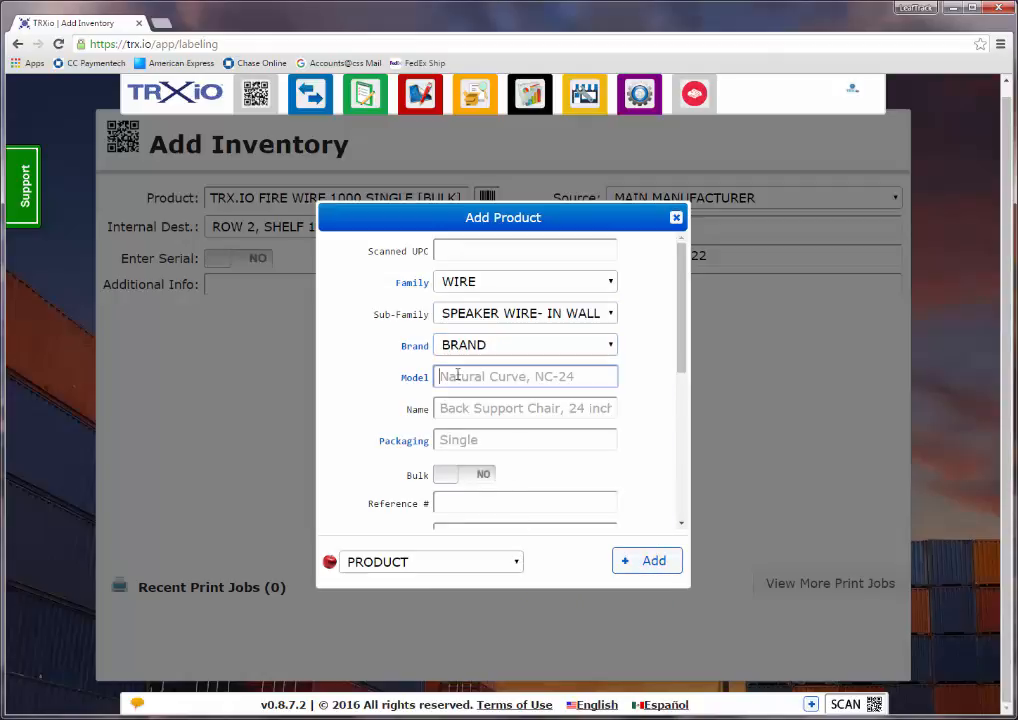
pyautogui.write('WIRE,14 GAUGE,4 OHM')
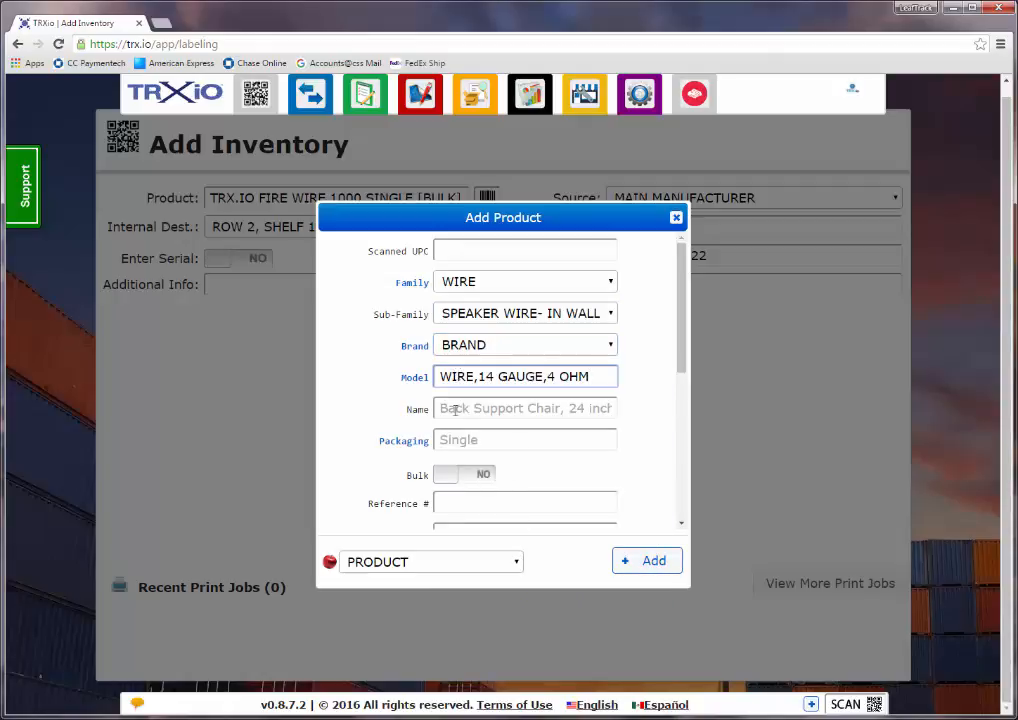
pyautogui.click(456, 439)
pyautogui.write('1')
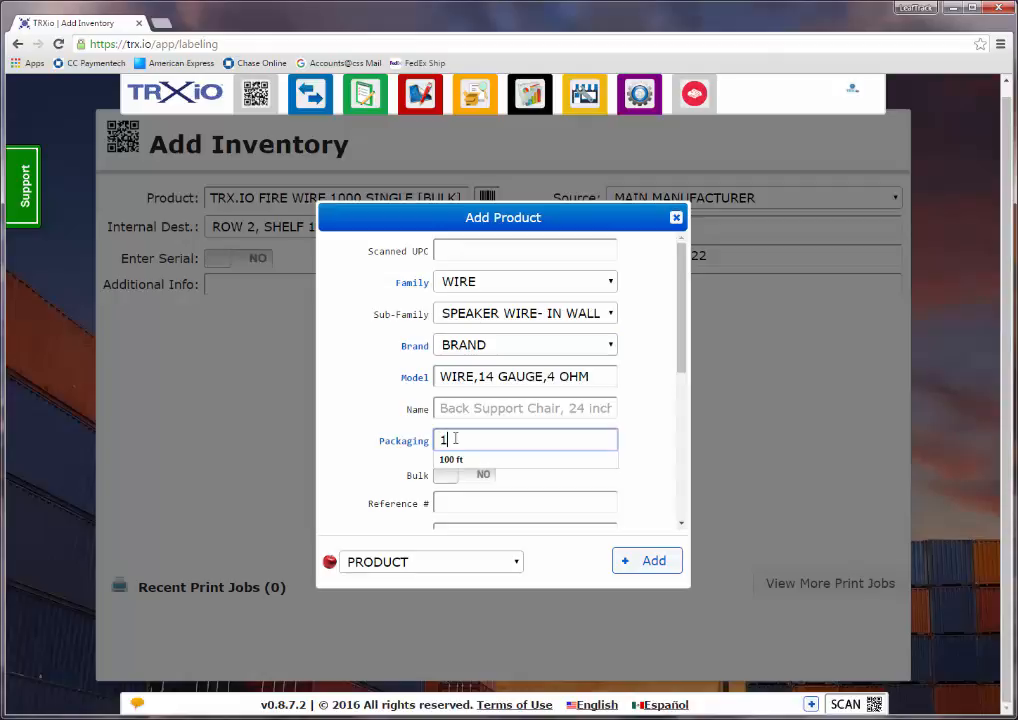
pyautogui.write('00 ft6')
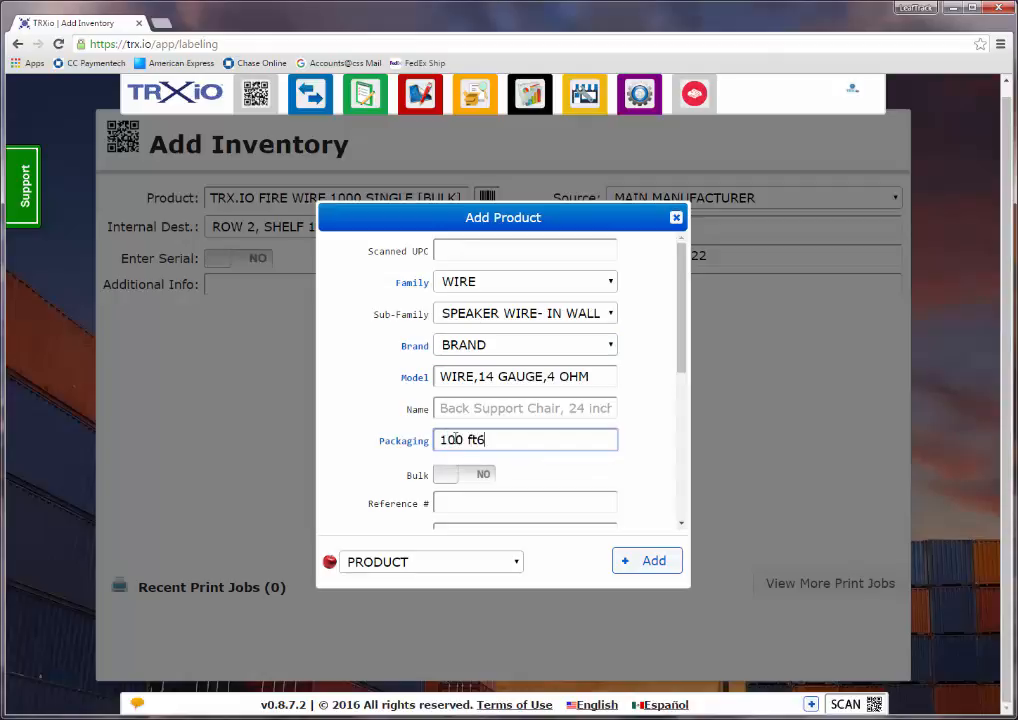
pyautogui.press('BackSpace')
# Make the product a bulk item with a bulk quantity of 100 and add it.
pyautogui.click(478, 478)
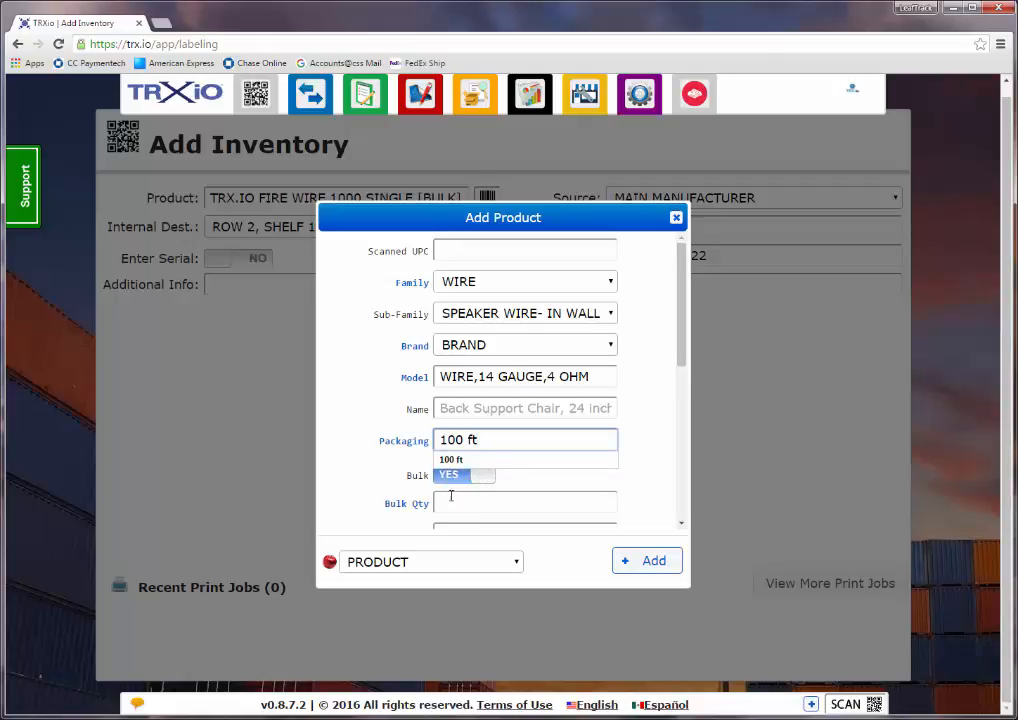
pyautogui.click(465, 503)
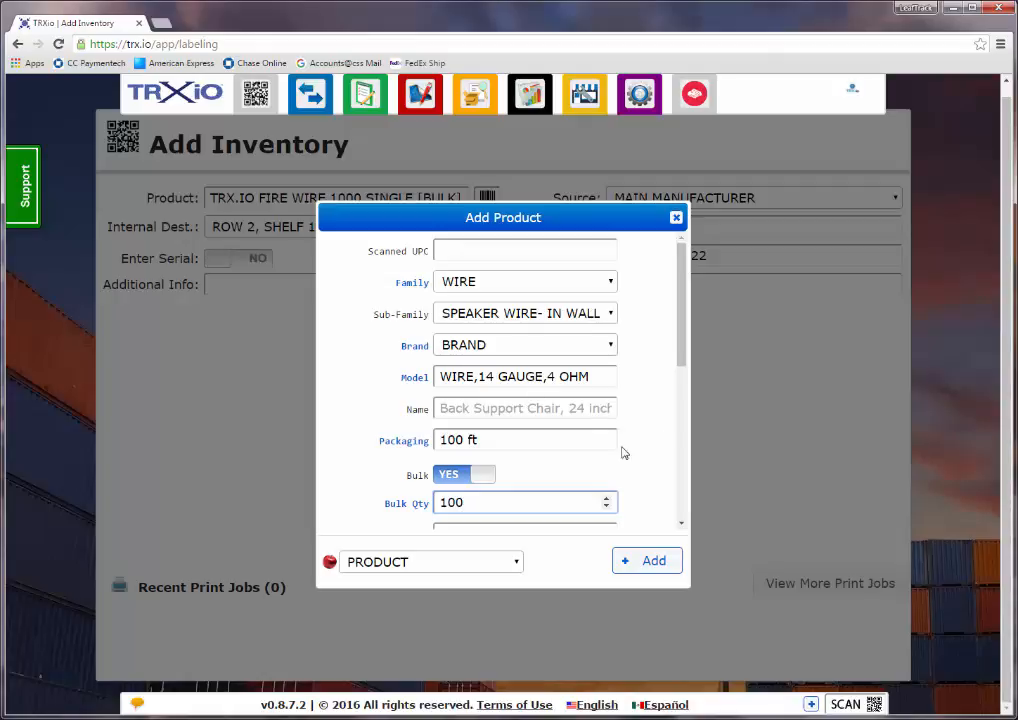
pyautogui.click(646, 561)
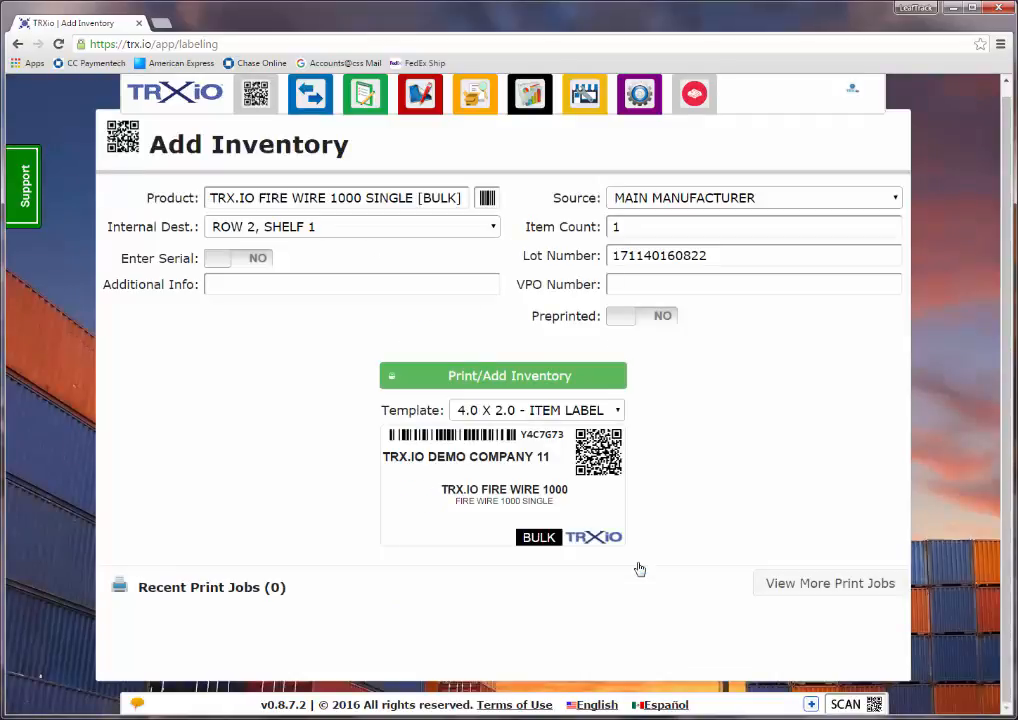
# Find "wire" products for the inventory entry and choose BRAND WIRE,14 GAUGE,4 OHM 100 FT [BULK].
pyautogui.click(272, 197)
pyautogui.write('wire')
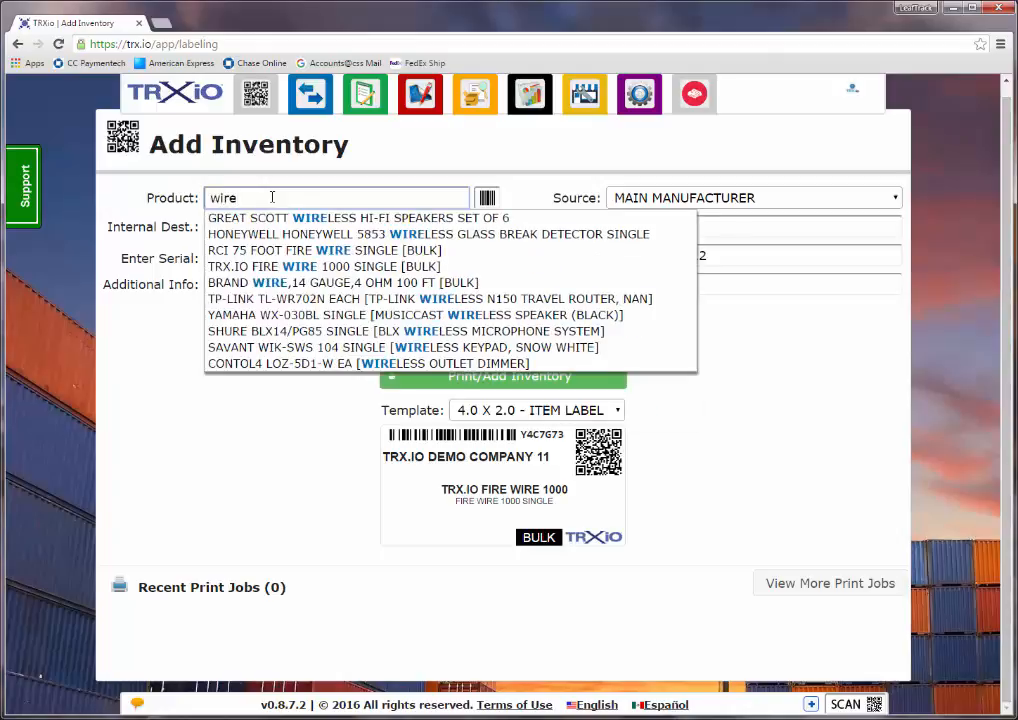
pyautogui.click(301, 278)
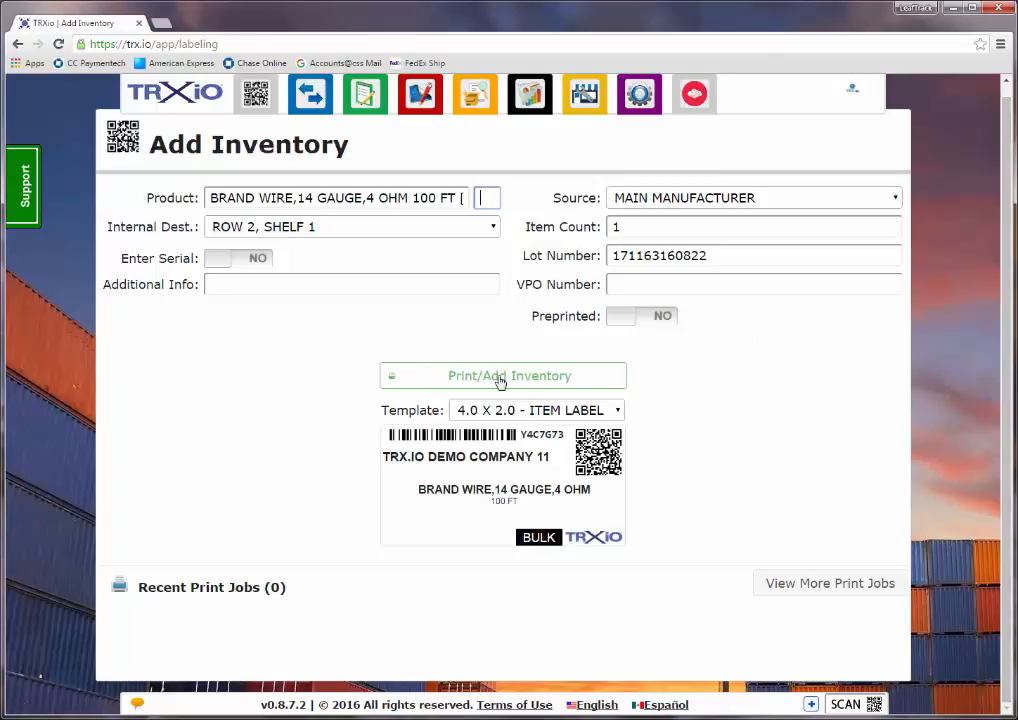
# Set the item count to 2 and add the wire to inventory with its labels.
pyautogui.moveTo(622, 227); pyautogui.dragTo(605, 228)
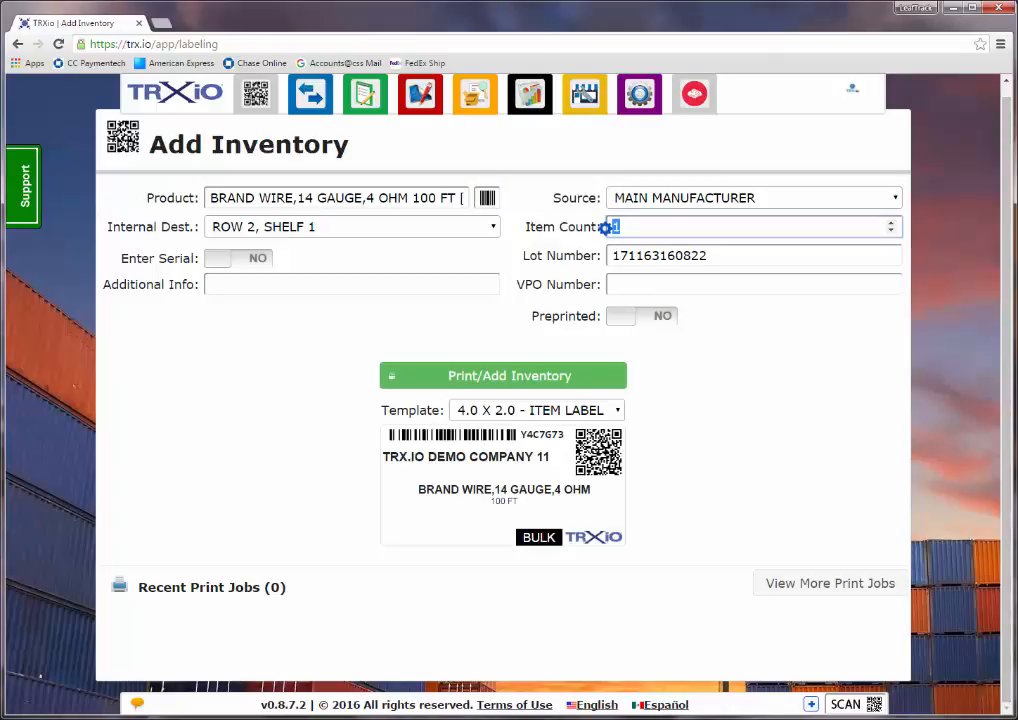
pyautogui.write('2')
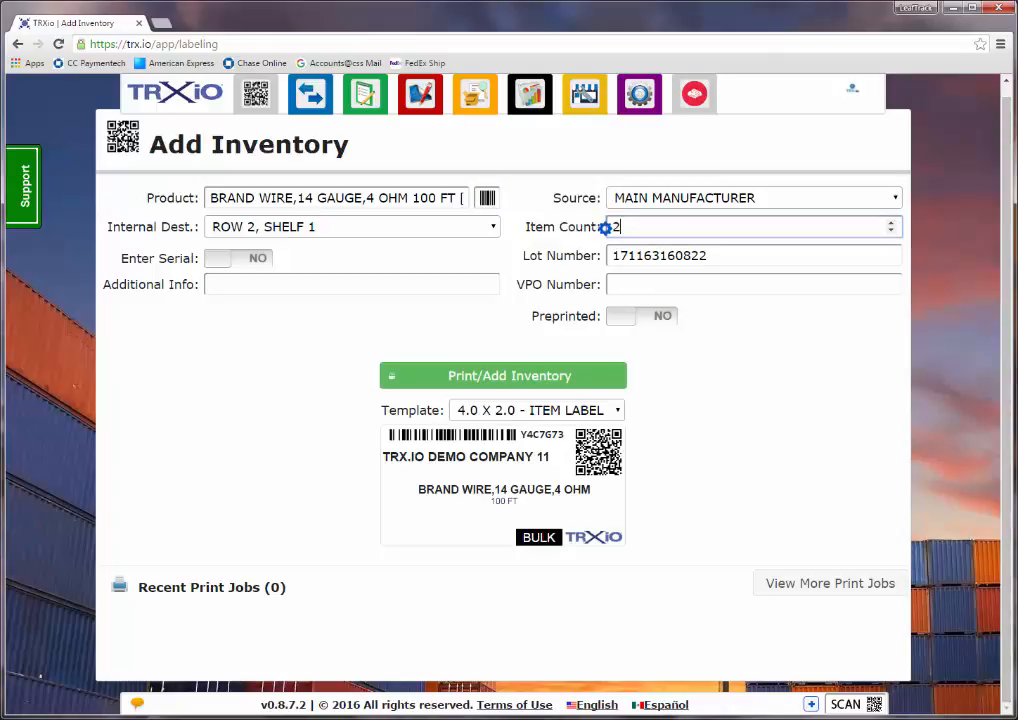
pyautogui.click(545, 377)
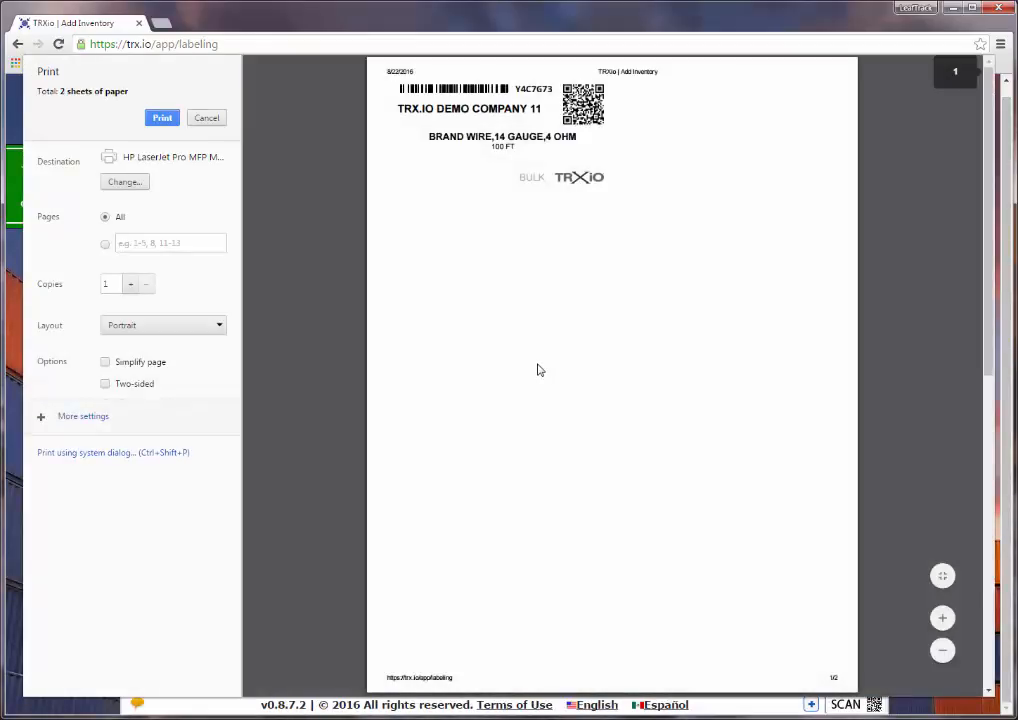
# Review both item labels and the first label's LiveQR code in the print preview, and close it without printing.
pyautogui.scroll(-3, 538, 368)
pyautogui.scroll(3, 538, 371)
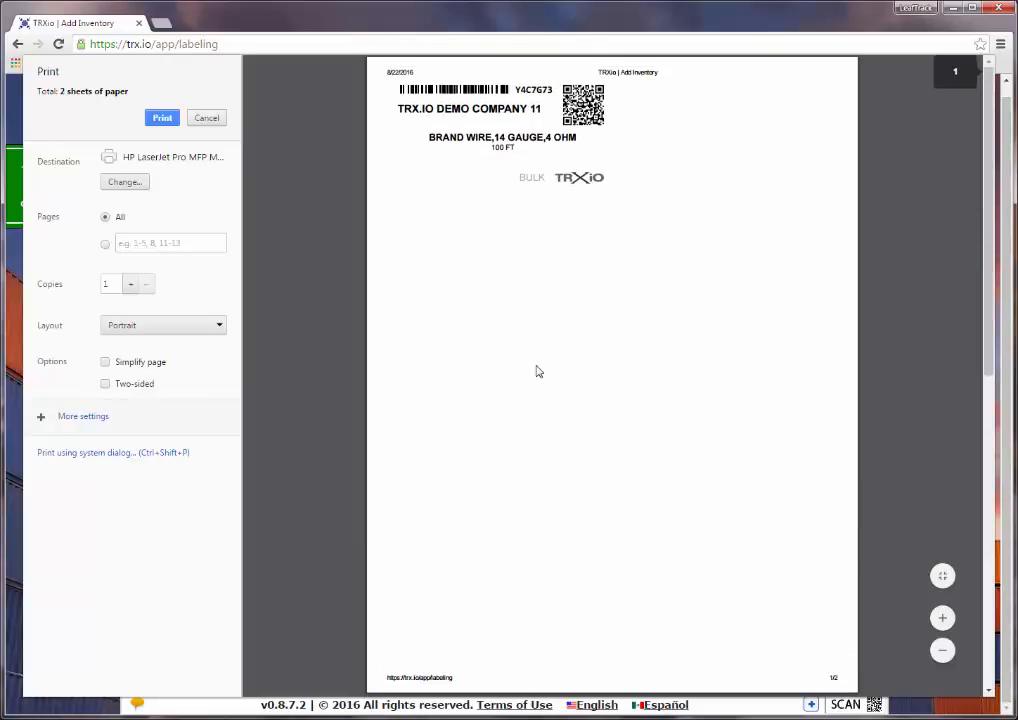
pyautogui.scroll(-3, 538, 373)
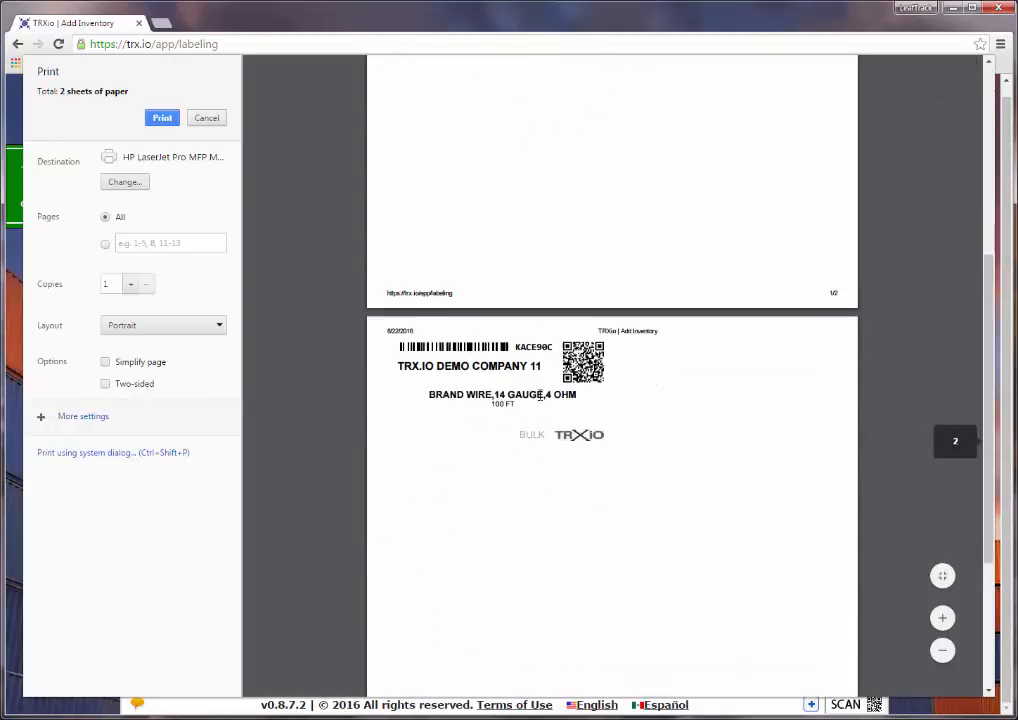
pyautogui.scroll(3, 540, 395)
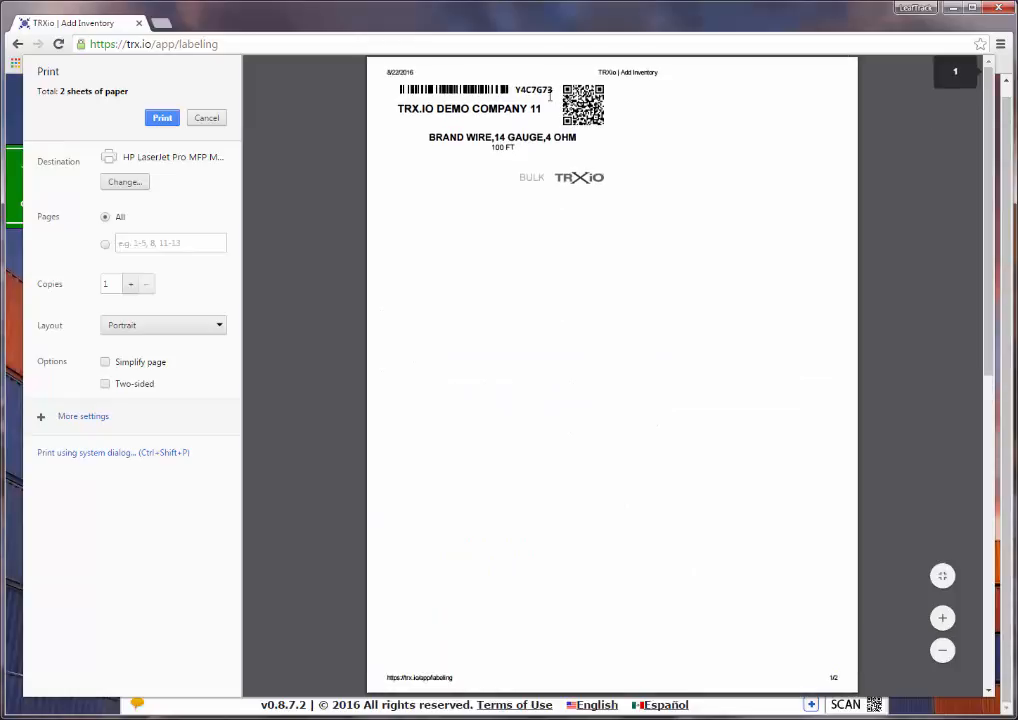
pyautogui.doubleClick(547, 91)
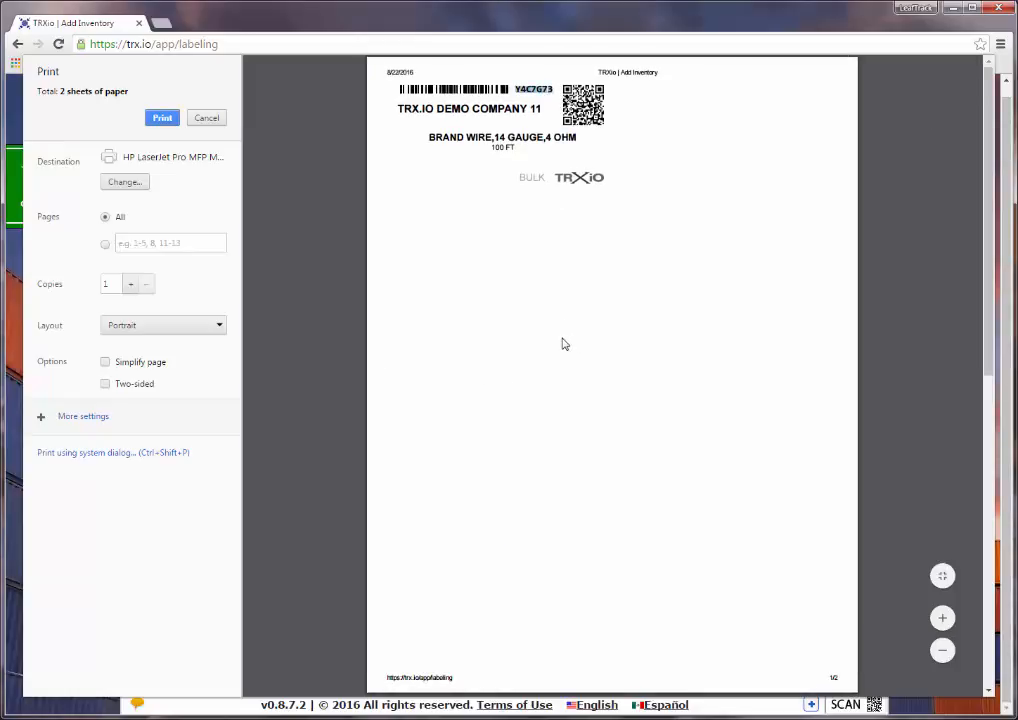
pyautogui.click(208, 118)
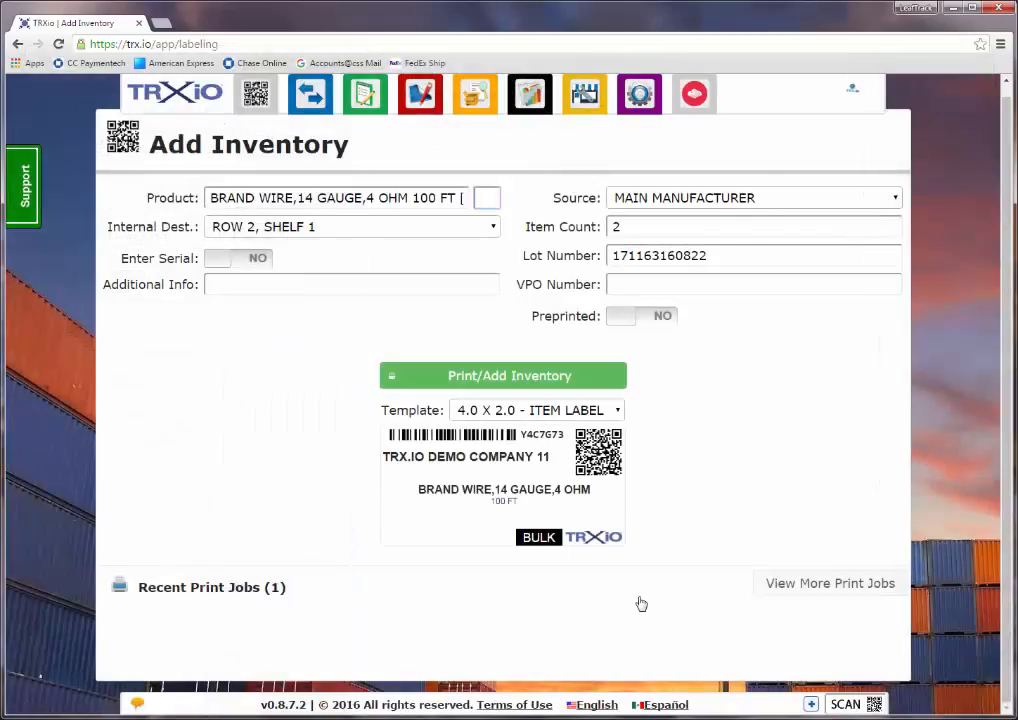
# Start an internal move with TRUCK #2 as the destination location.
pyautogui.moveTo(311, 93)
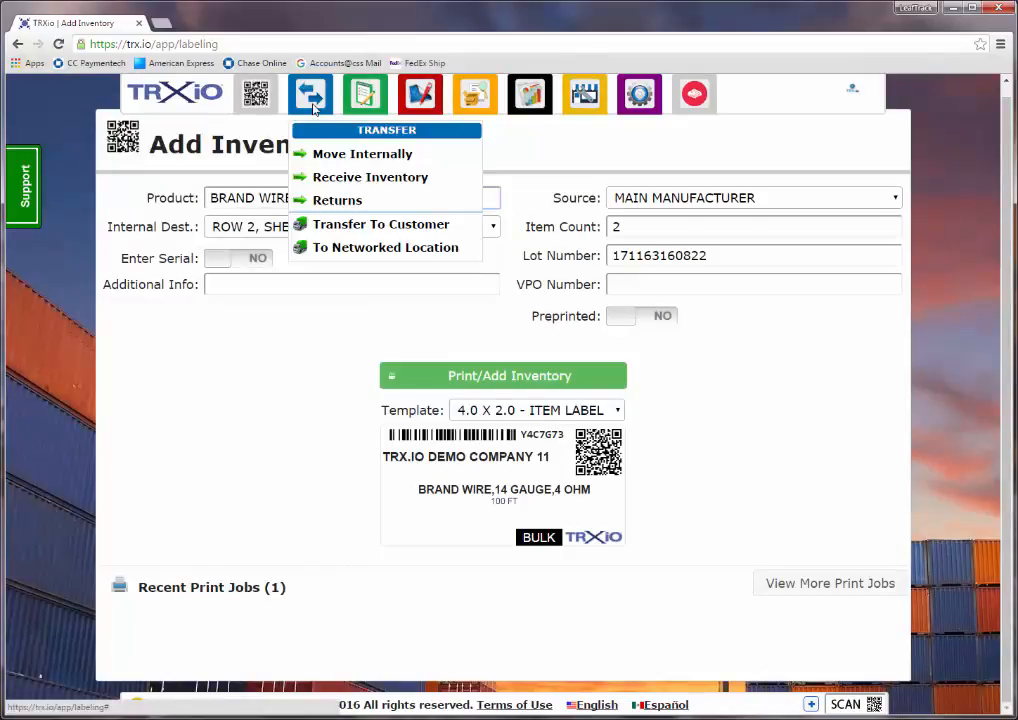
pyautogui.click(323, 156)
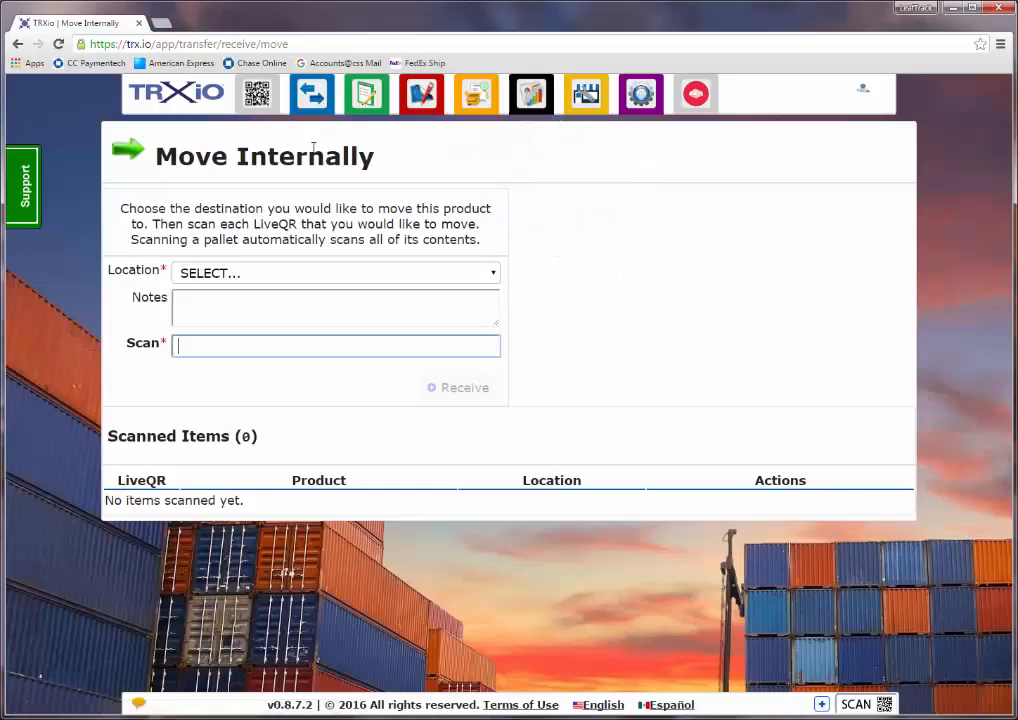
pyautogui.click(291, 274)
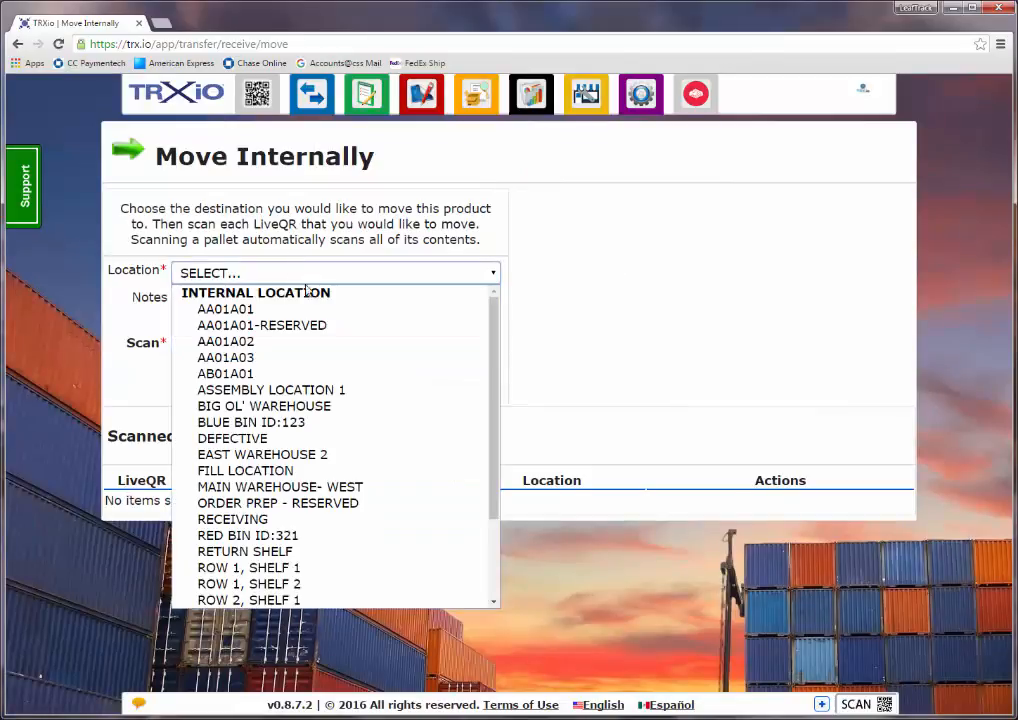
pyautogui.scroll(-2, 479, 489)
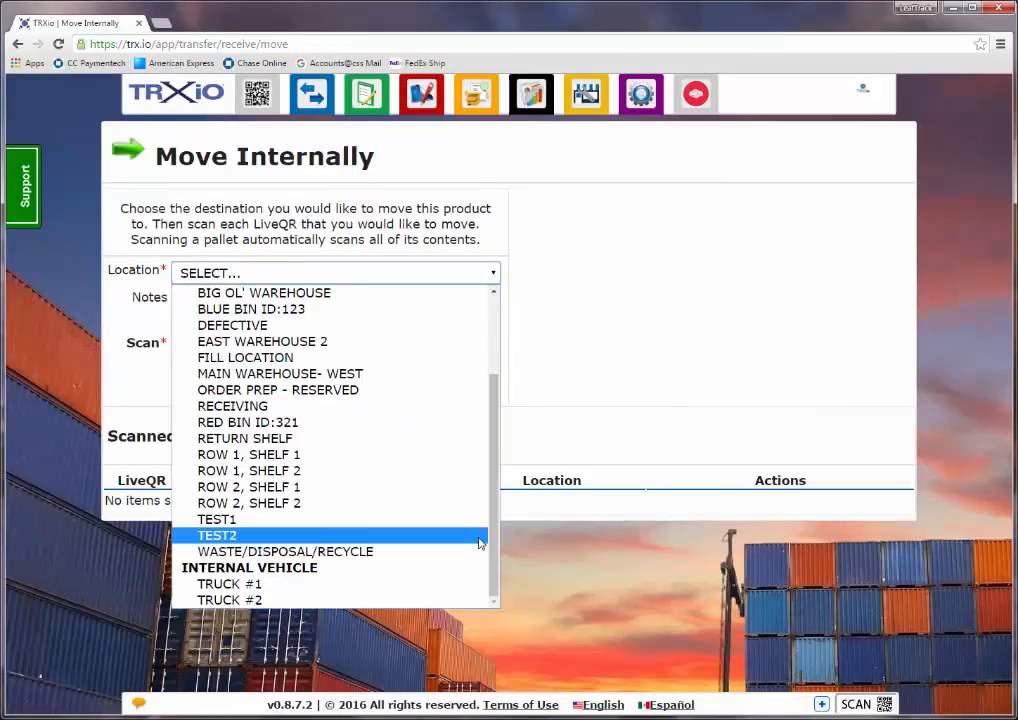
pyautogui.click(402, 600)
# Scan LiveQR Y4C7G73, split off a quantity of 50 from the bulk item and receive it at the destination.
pyautogui.click(199, 348)
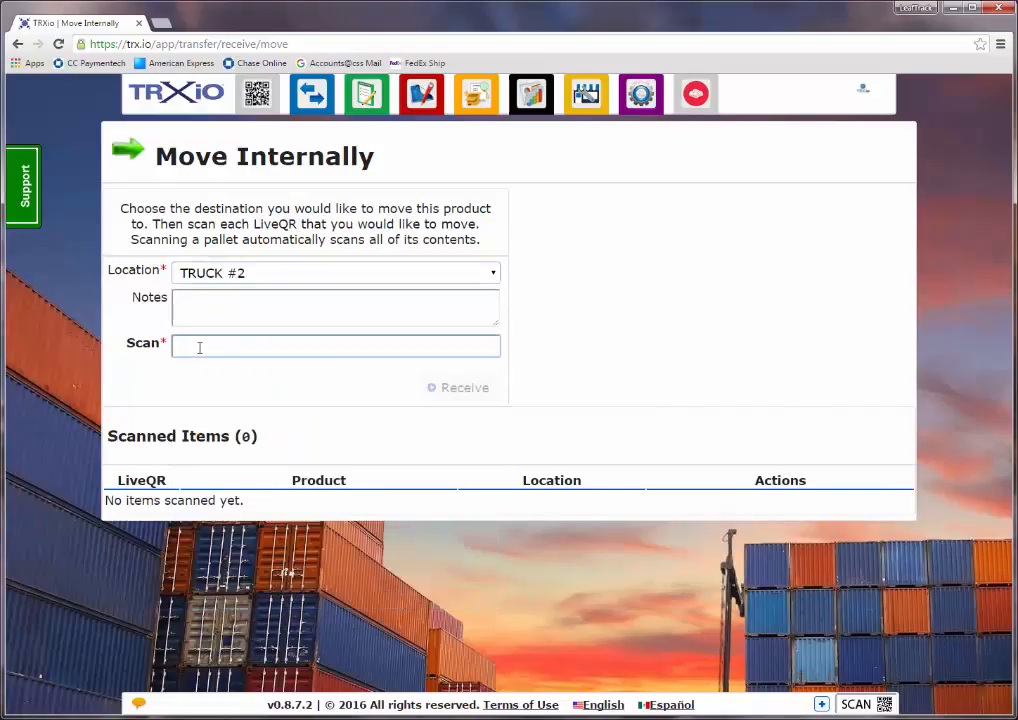
pyautogui.write('Y4C7G73')
pyautogui.press('Return')
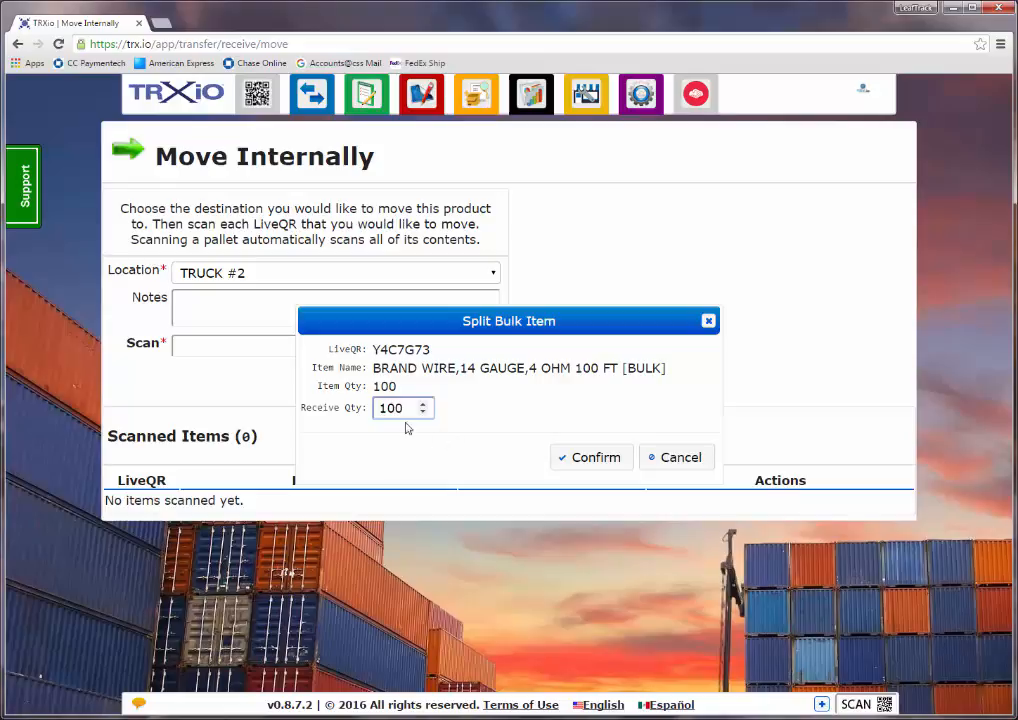
pyautogui.moveTo(402, 408); pyautogui.dragTo(365, 410)
pyautogui.write('50')
pyautogui.click(574, 459)
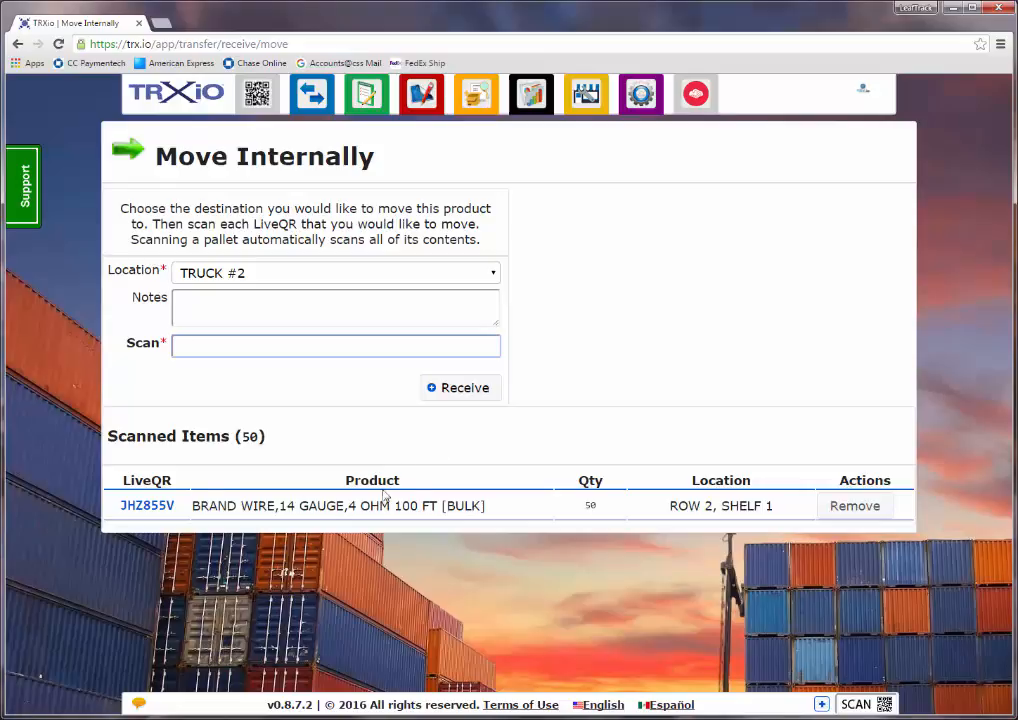
pyautogui.click(462, 390)
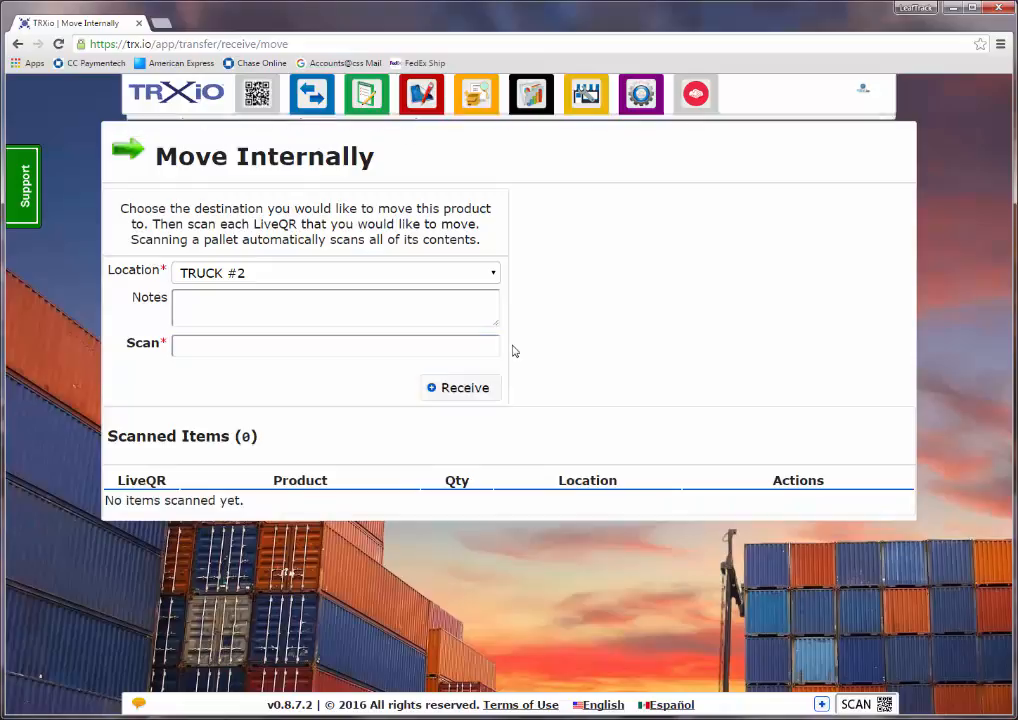
# Search the inventory for "wire" and look up the stock of BRAND WIRE,14 GAUGE,4 OHM 100 FT [BULK].
pyautogui.moveTo(481, 115)
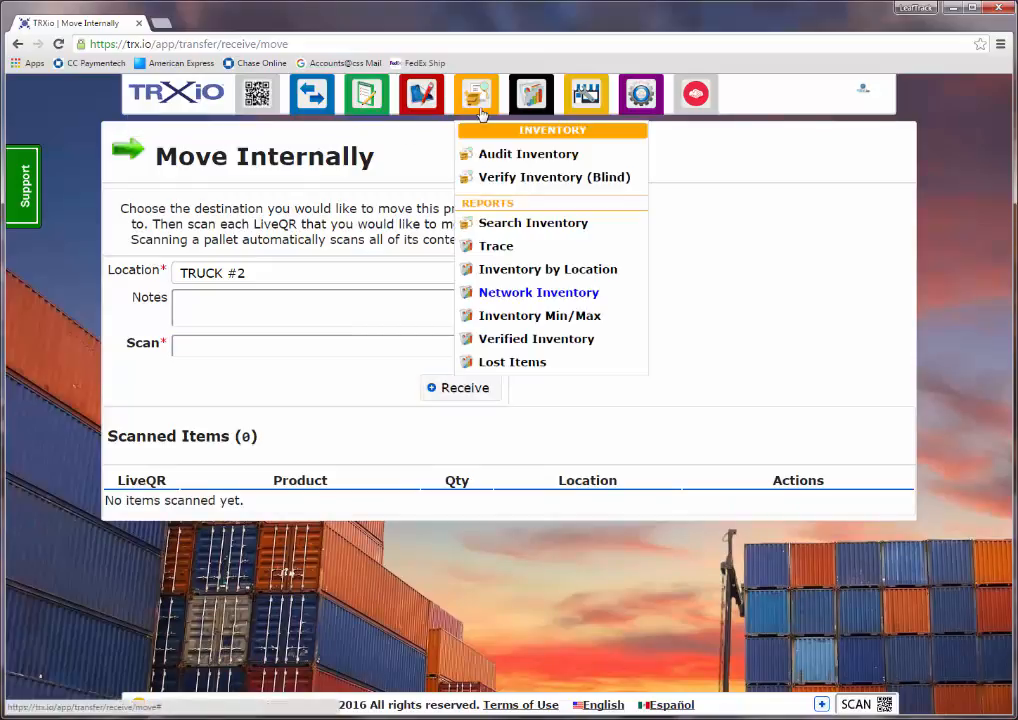
pyautogui.click(520, 225)
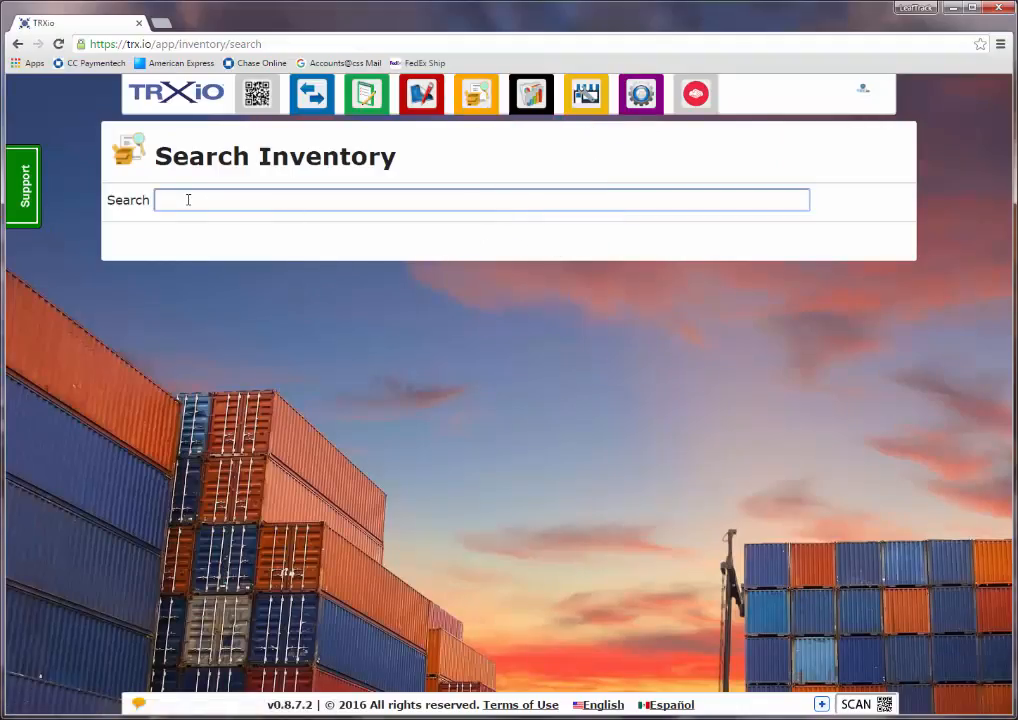
pyautogui.write('wire')
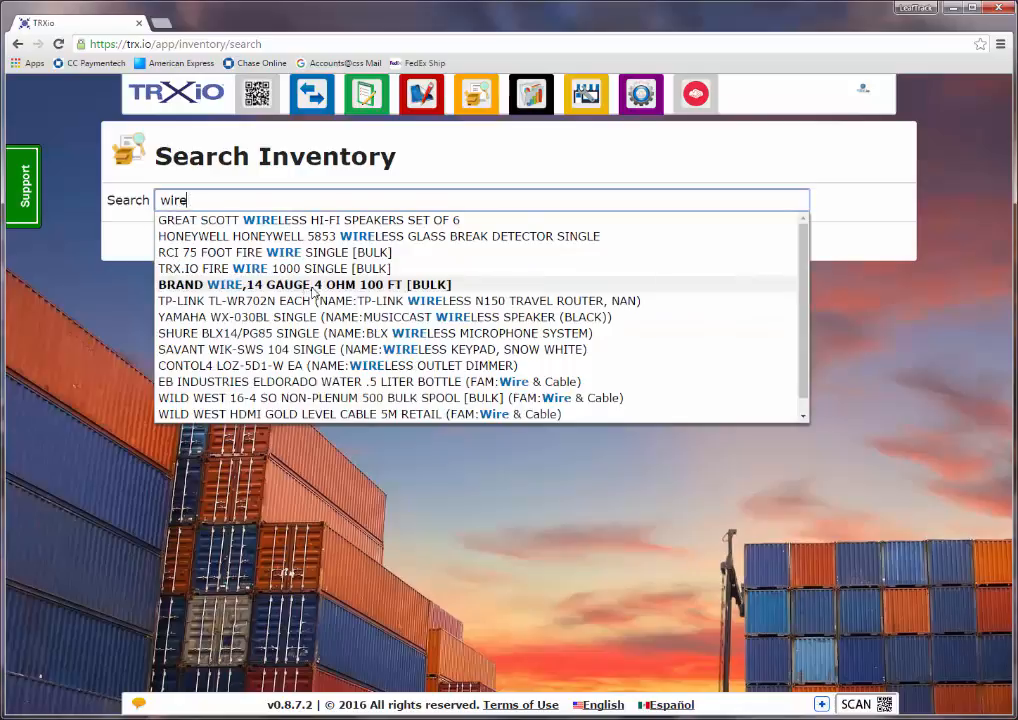
pyautogui.click(200, 286)
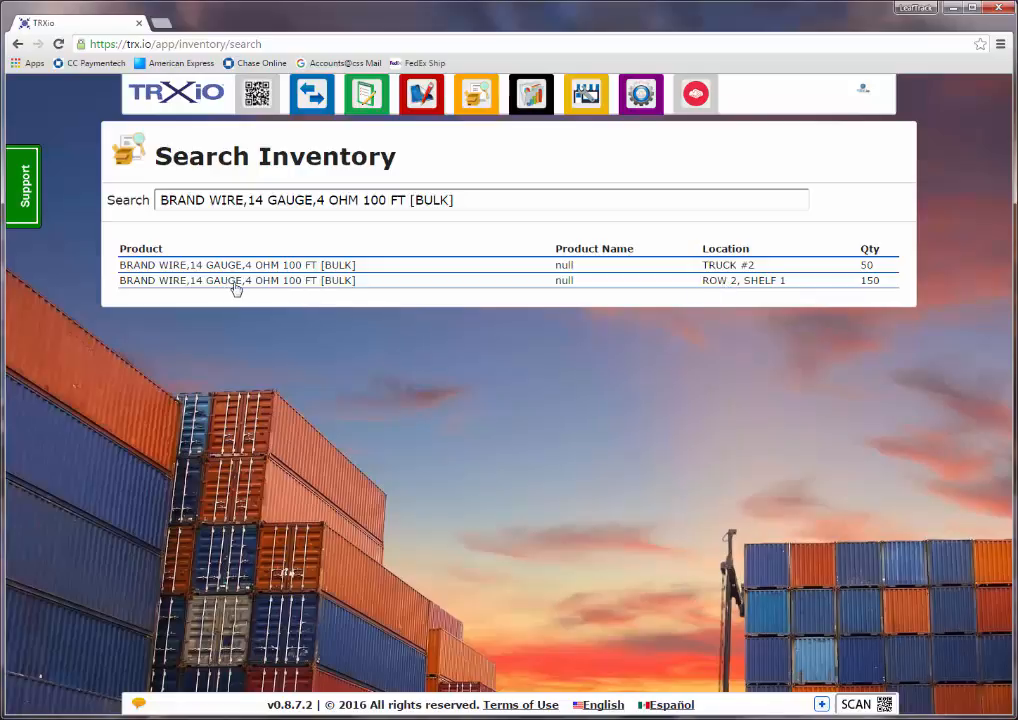
# Review the wire's stock entries at ROW 2, SHELF 1 and TRUCK #2, including the truck item's details and LiveQR code, and close them.
pyautogui.click(172, 282)
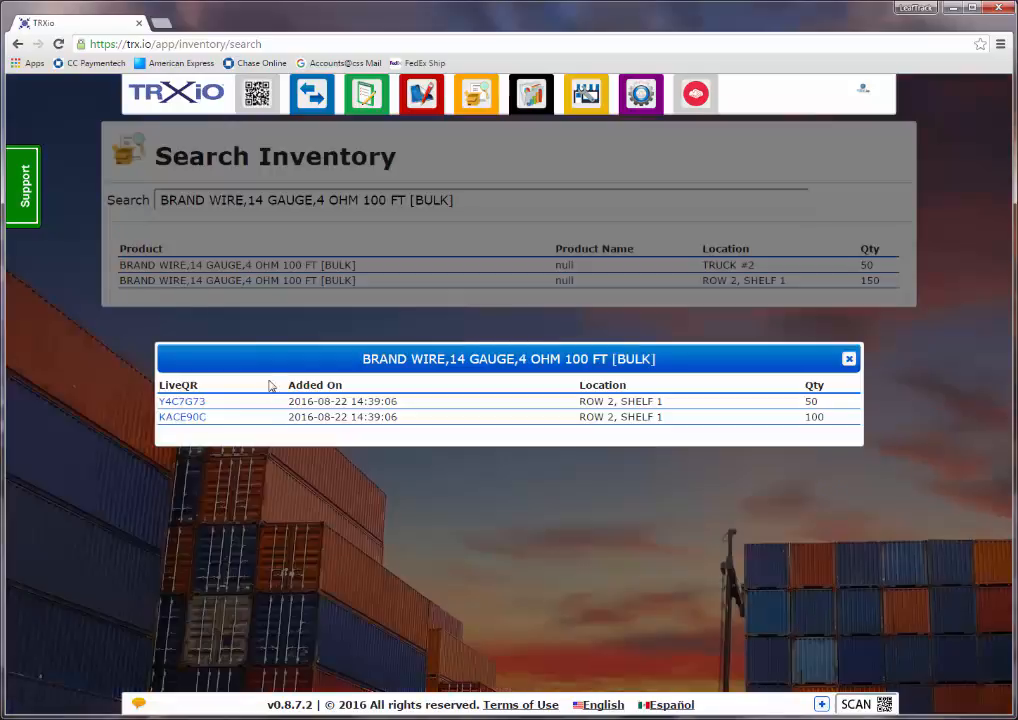
pyautogui.click(849, 360)
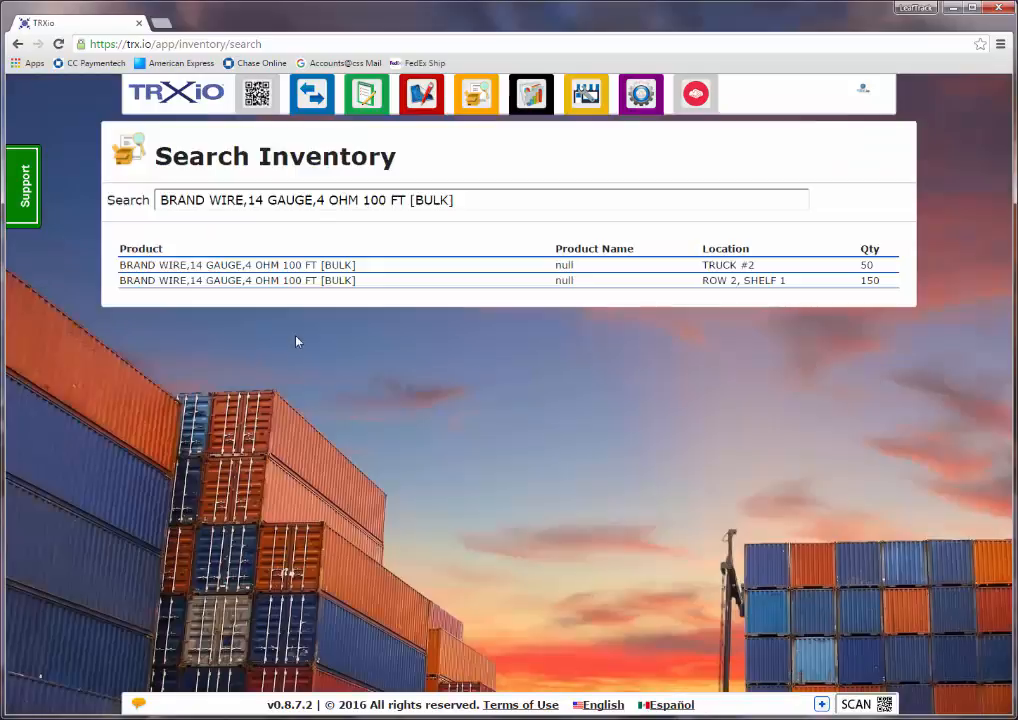
pyautogui.click(250, 265)
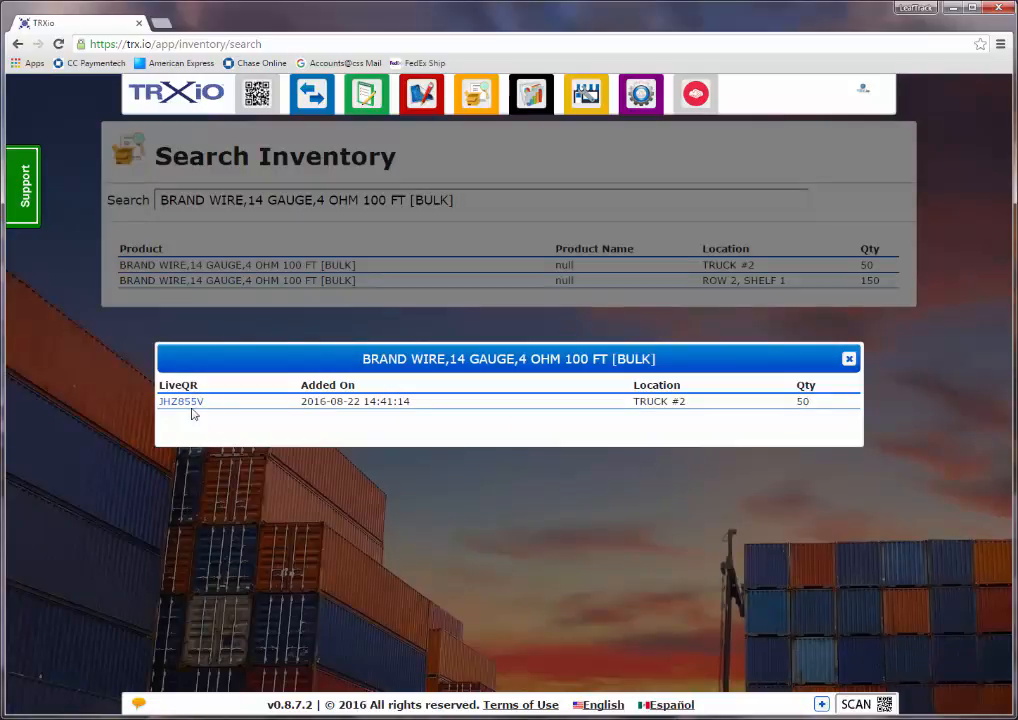
pyautogui.click(200, 404)
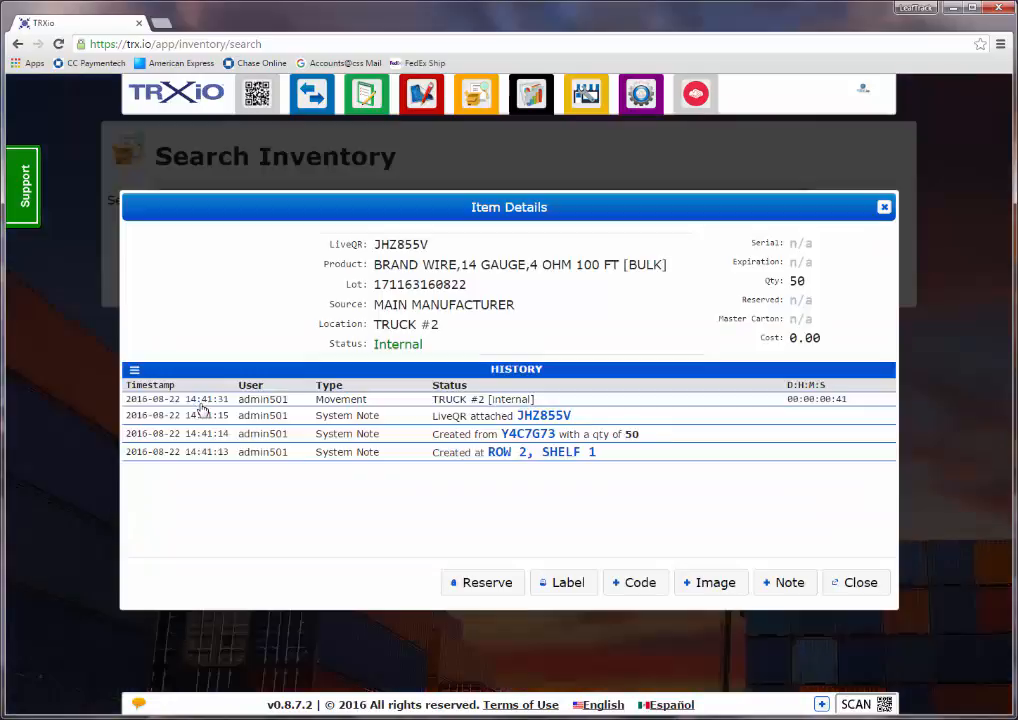
pyautogui.doubleClick(392, 245)
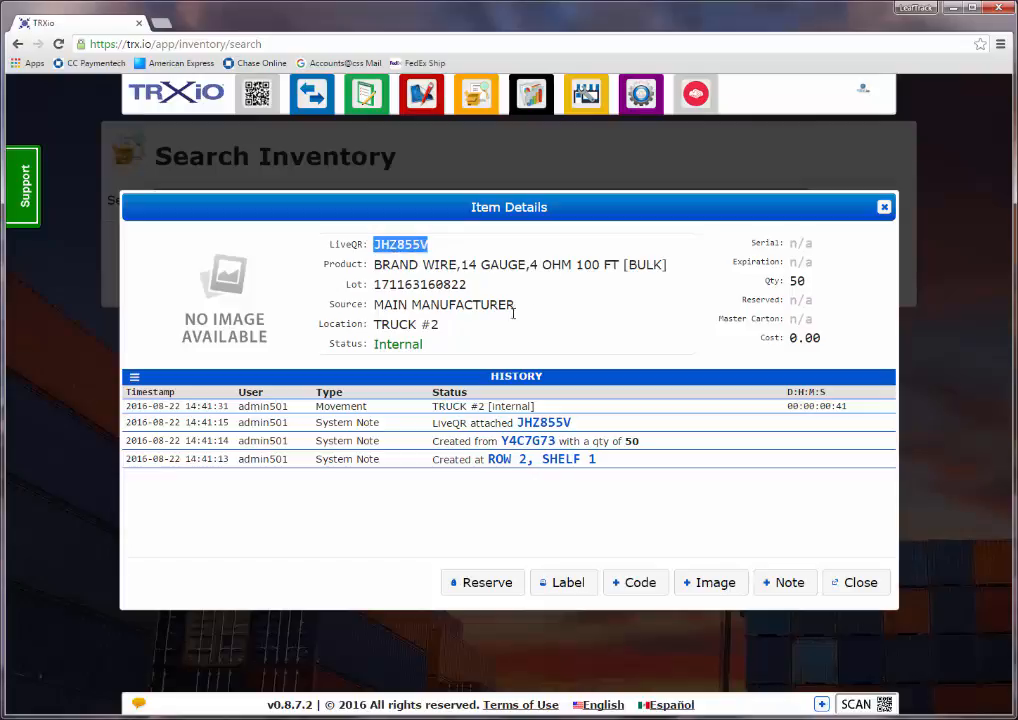
pyautogui.click(842, 583)
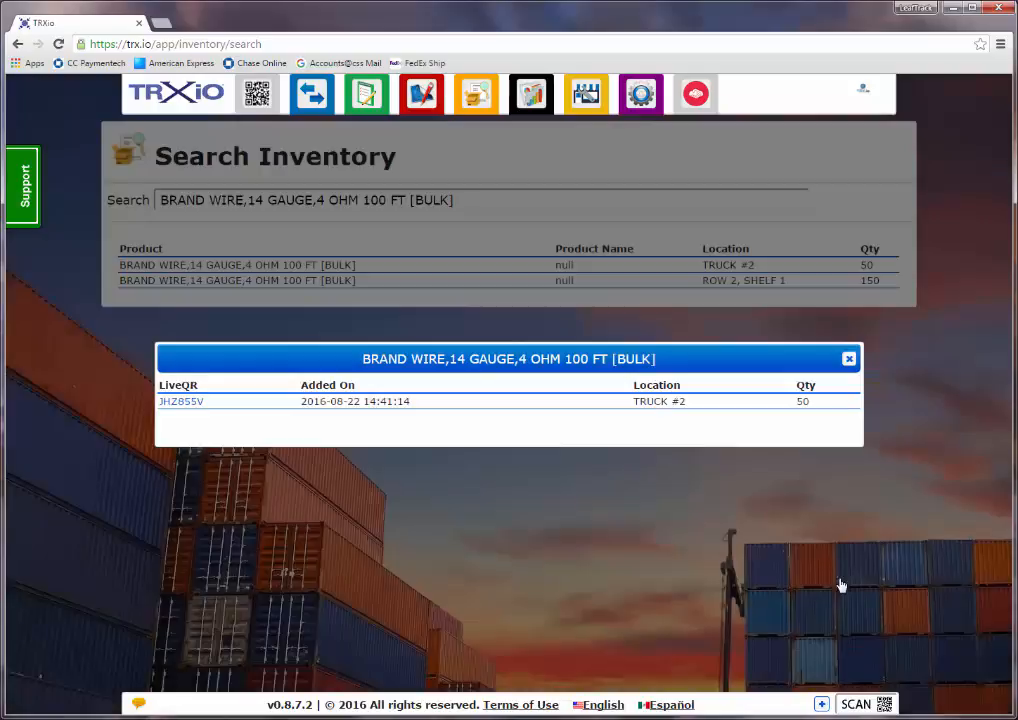
pyautogui.click(849, 360)
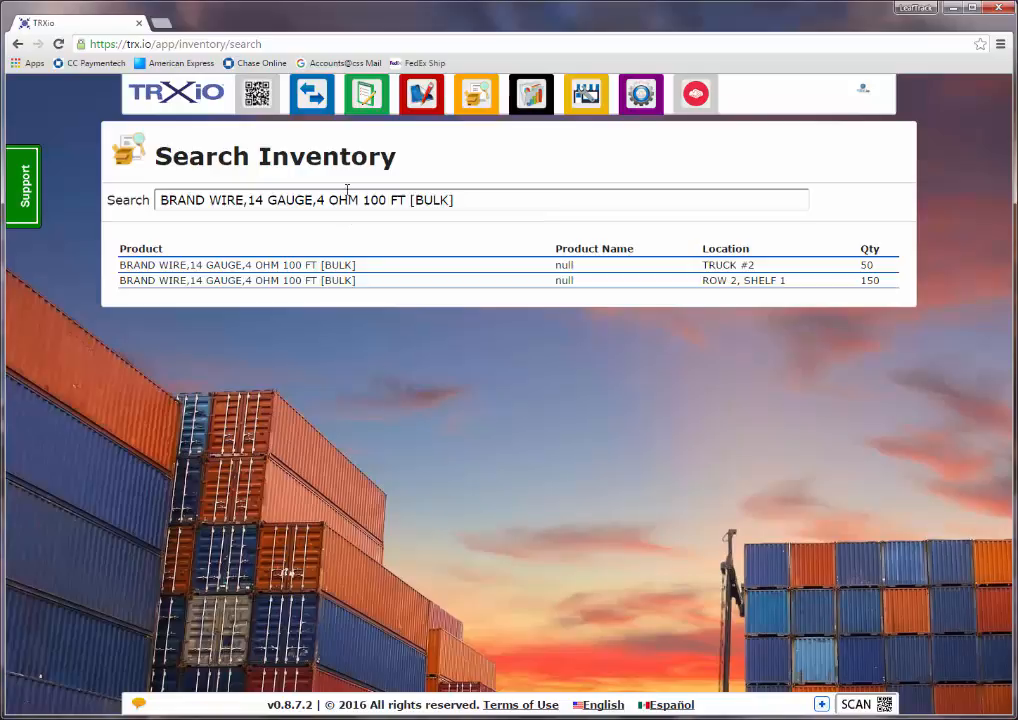
# Start a transfer to a customer against the order dated 01/26/2016.
pyautogui.moveTo(354, 113)
pyautogui.moveTo(312, 100)
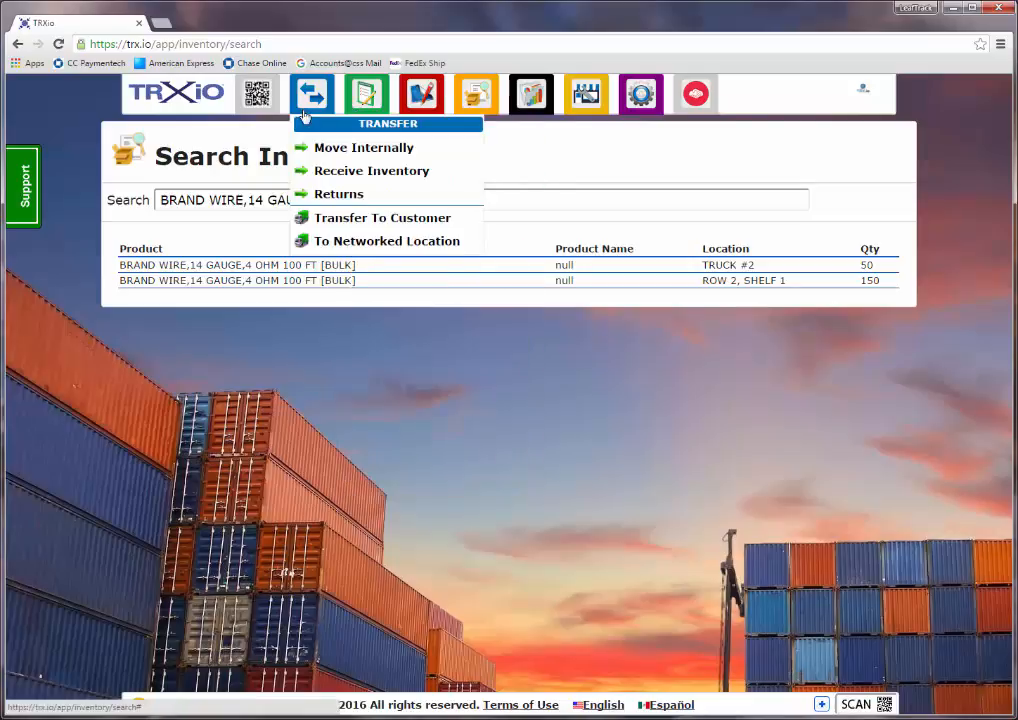
pyautogui.click(340, 228)
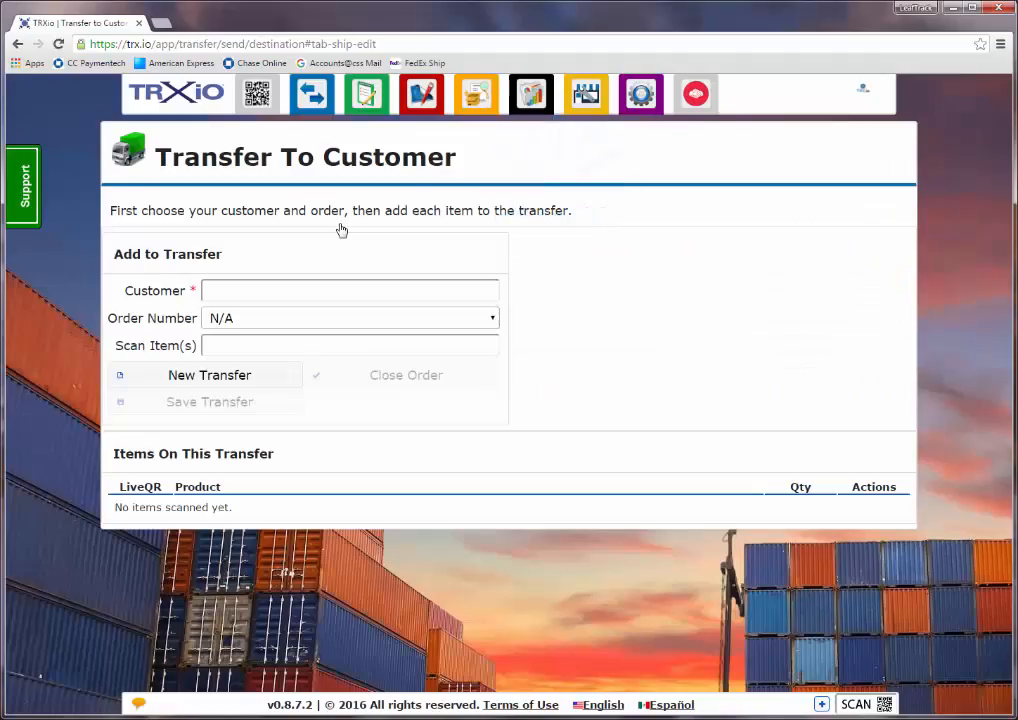
pyautogui.click(393, 320)
pyautogui.moveTo(488, 360); pyautogui.dragTo(497, 445)
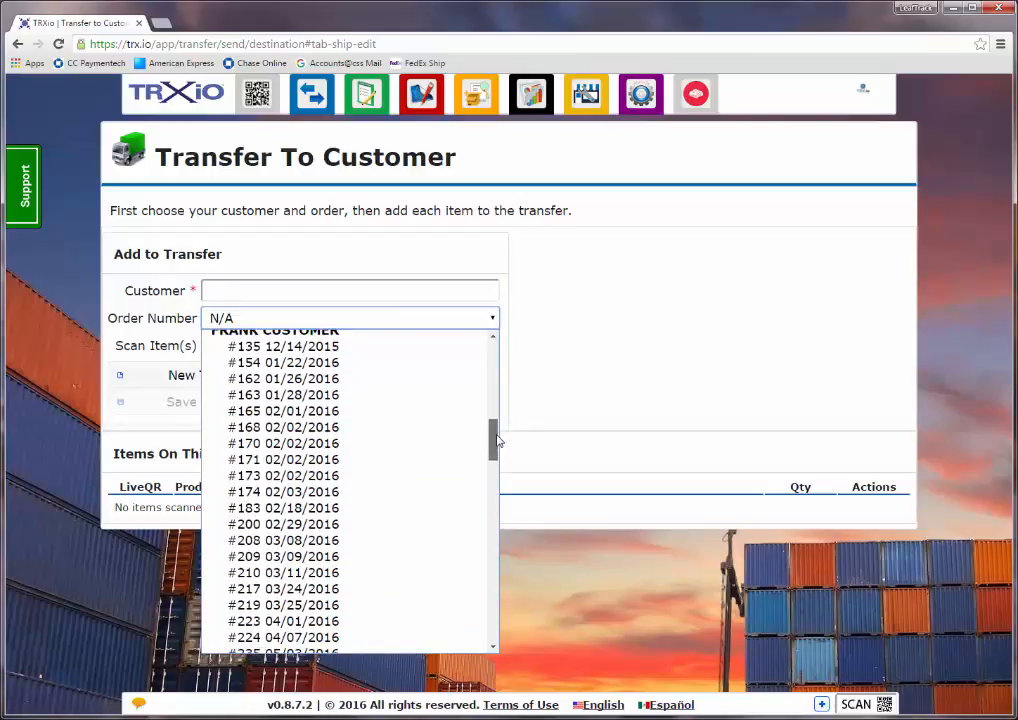
pyautogui.click(383, 380)
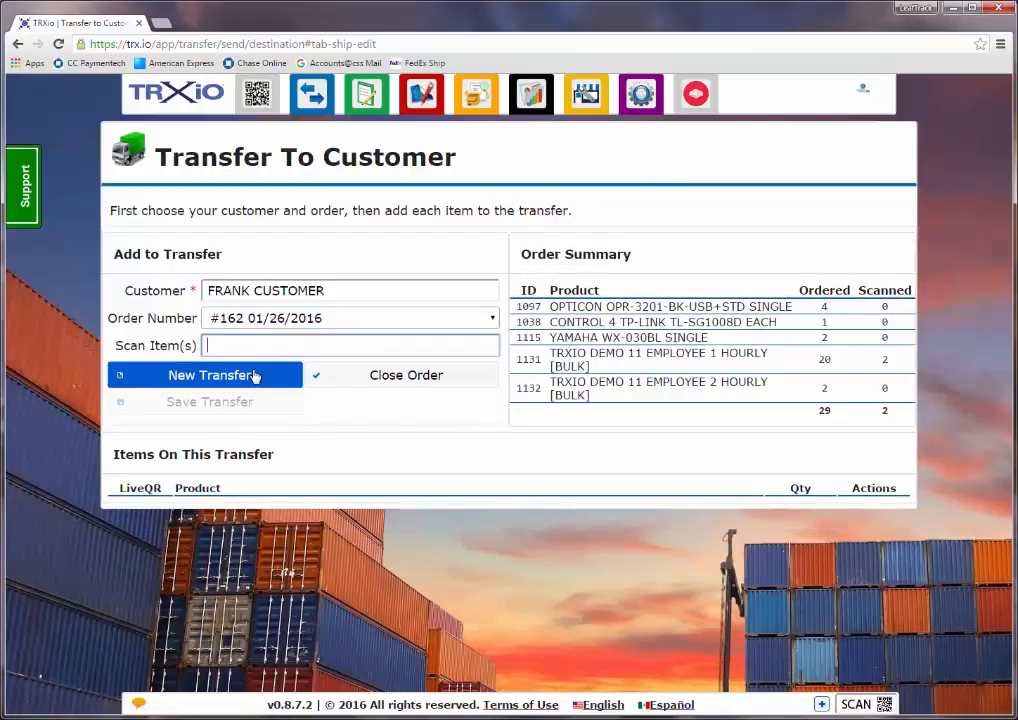
# Scan LiveQR JHZ855V into the customer transfer and split off a quantity of 20 from the bulk item.
pyautogui.write('JHZ855V')
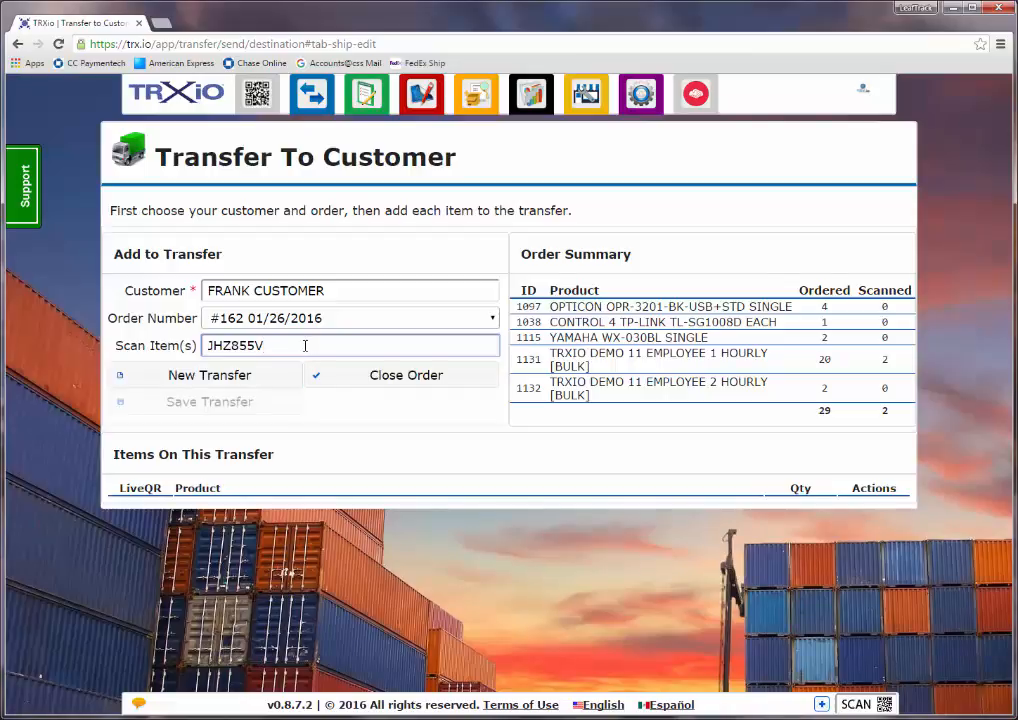
pyautogui.press('Return')
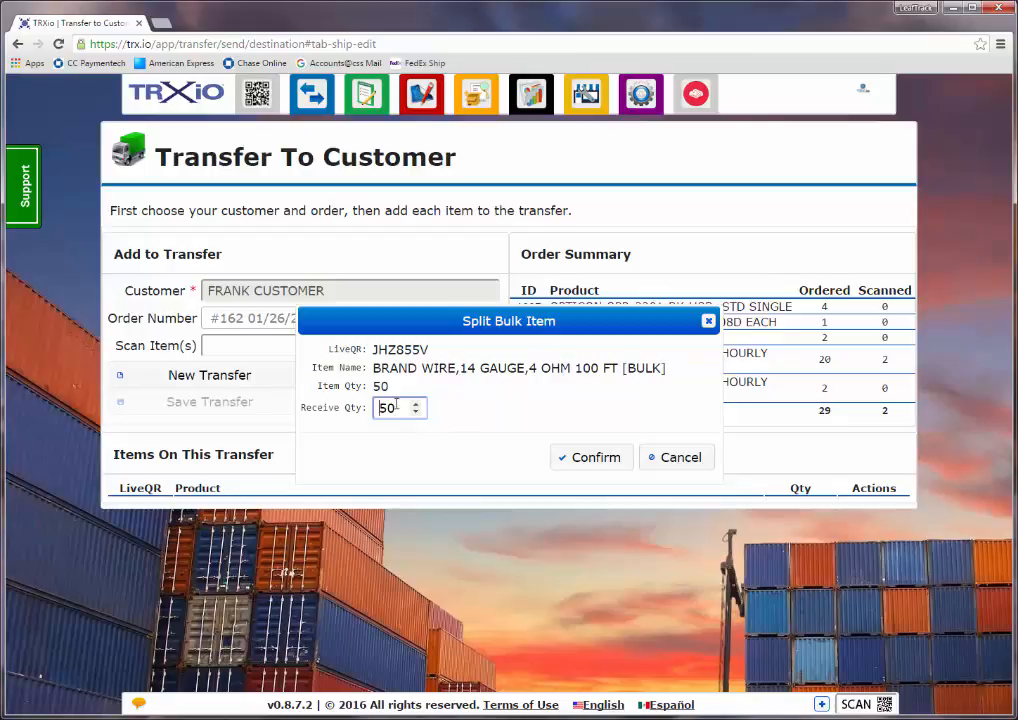
pyautogui.moveTo(402, 408); pyautogui.dragTo(375, 408)
pyautogui.write('20')
pyautogui.click(587, 459)
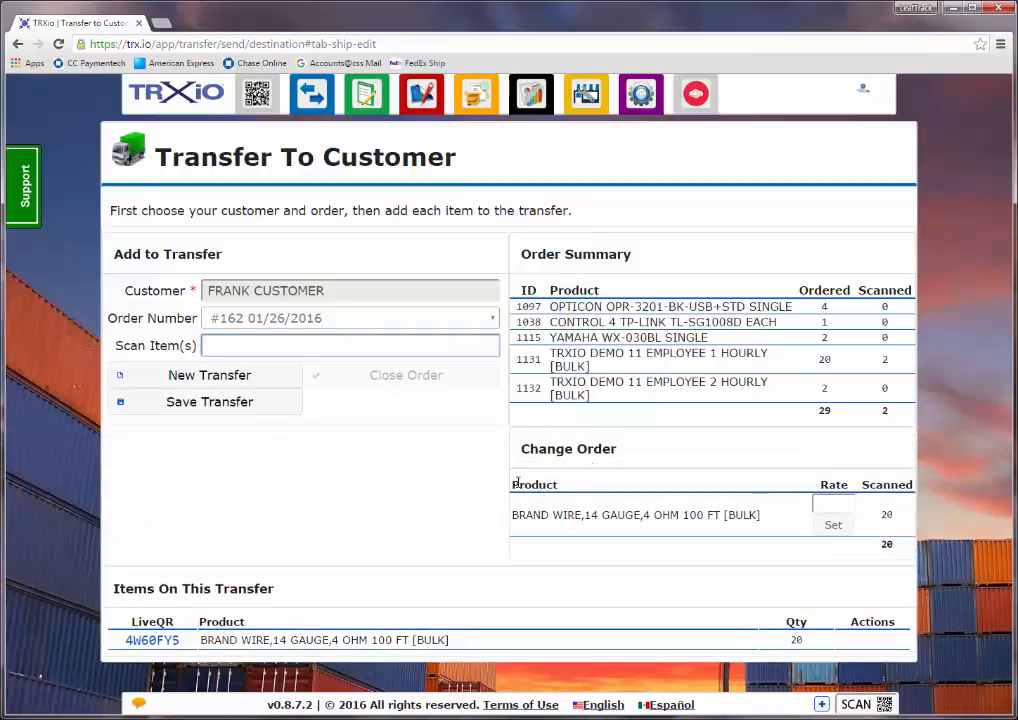
# Set the wire's change order rate to $0.20 and save the transfer.
pyautogui.click(838, 501)
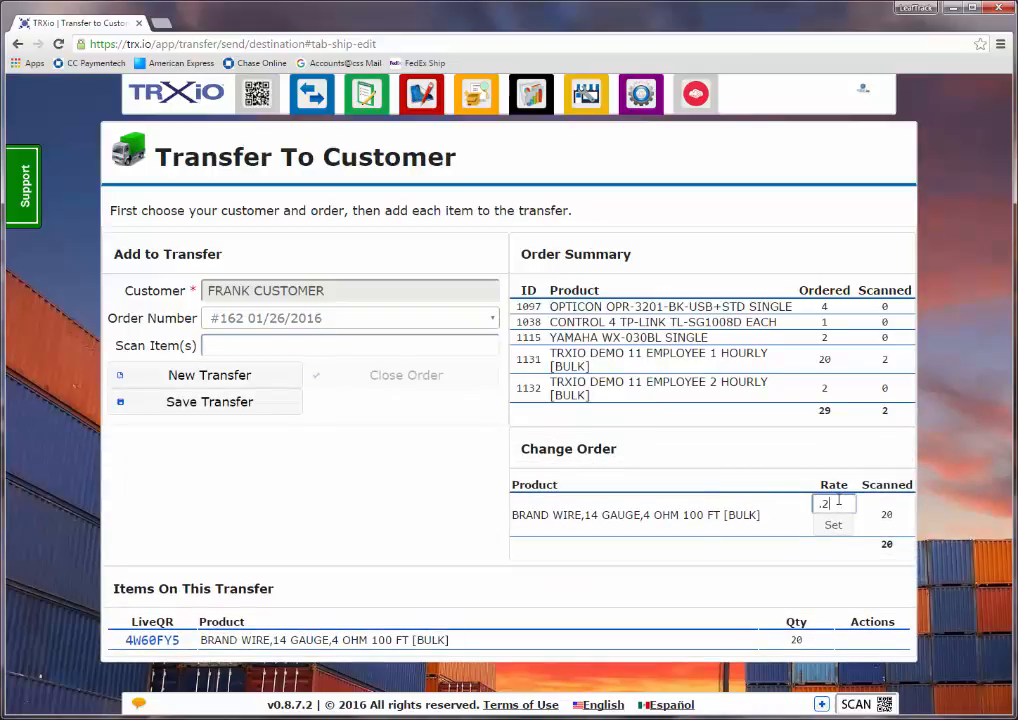
pyautogui.click(833, 526)
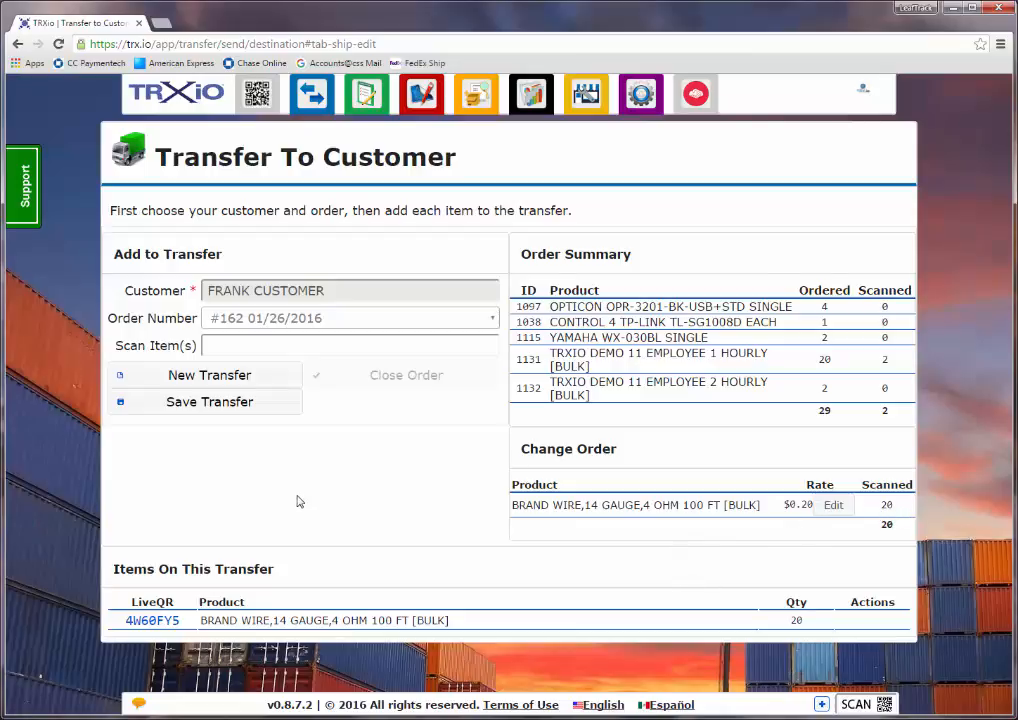
pyautogui.click(220, 412)
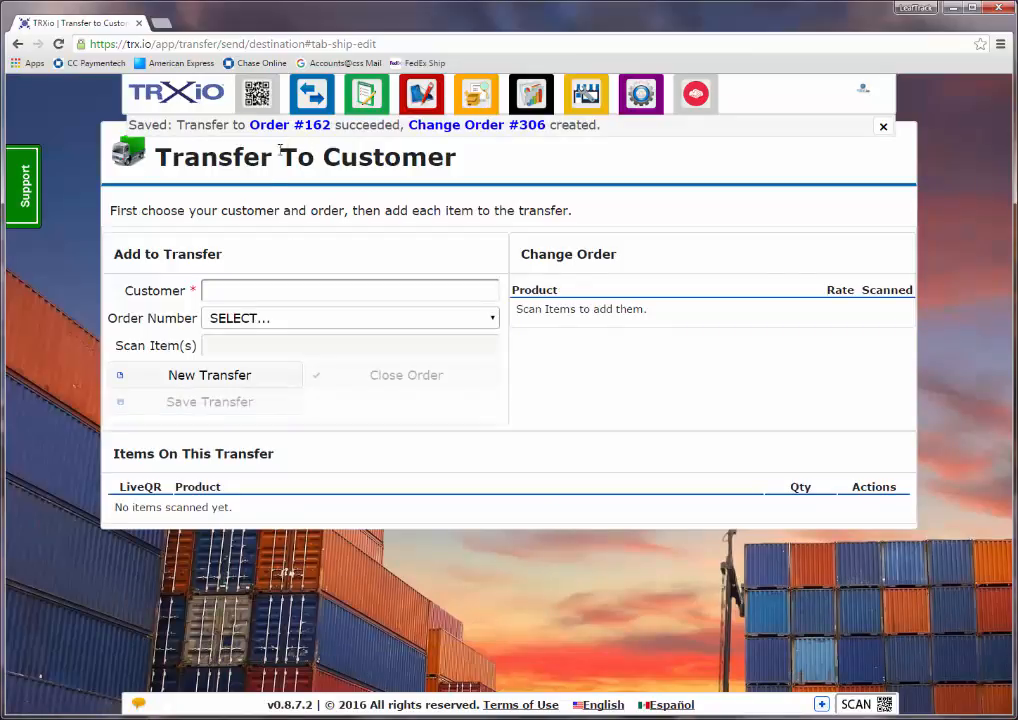
# Look up LiveQR KACE90C with the quick scan to open its item details.
pyautogui.click(848, 705)
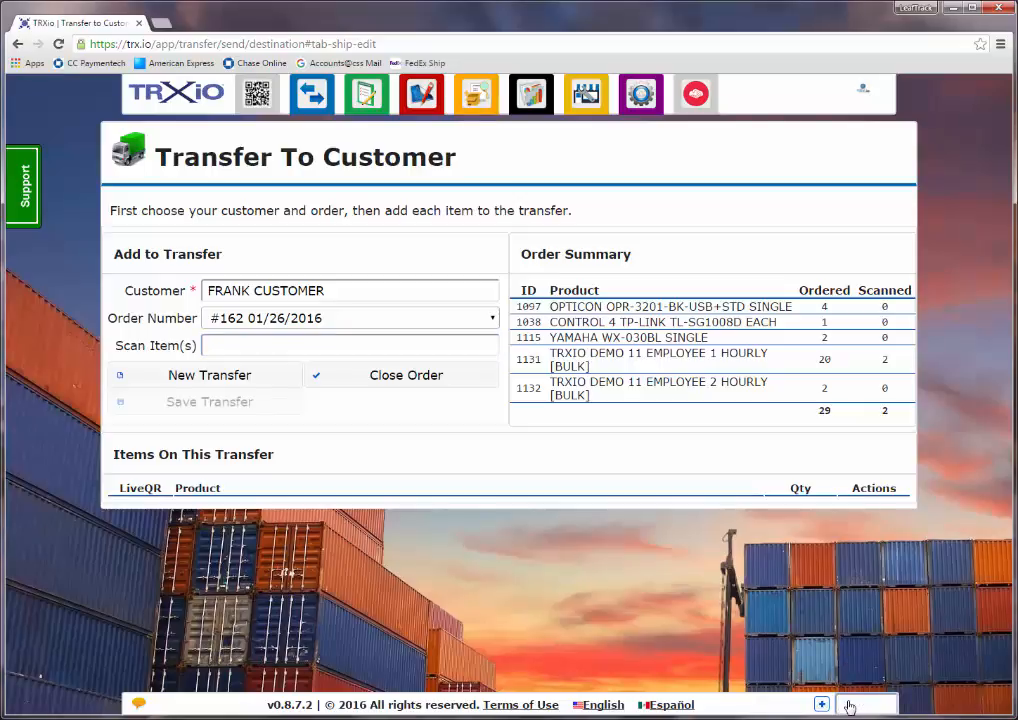
pyautogui.write('KMCE90C')
pyautogui.press('Return')
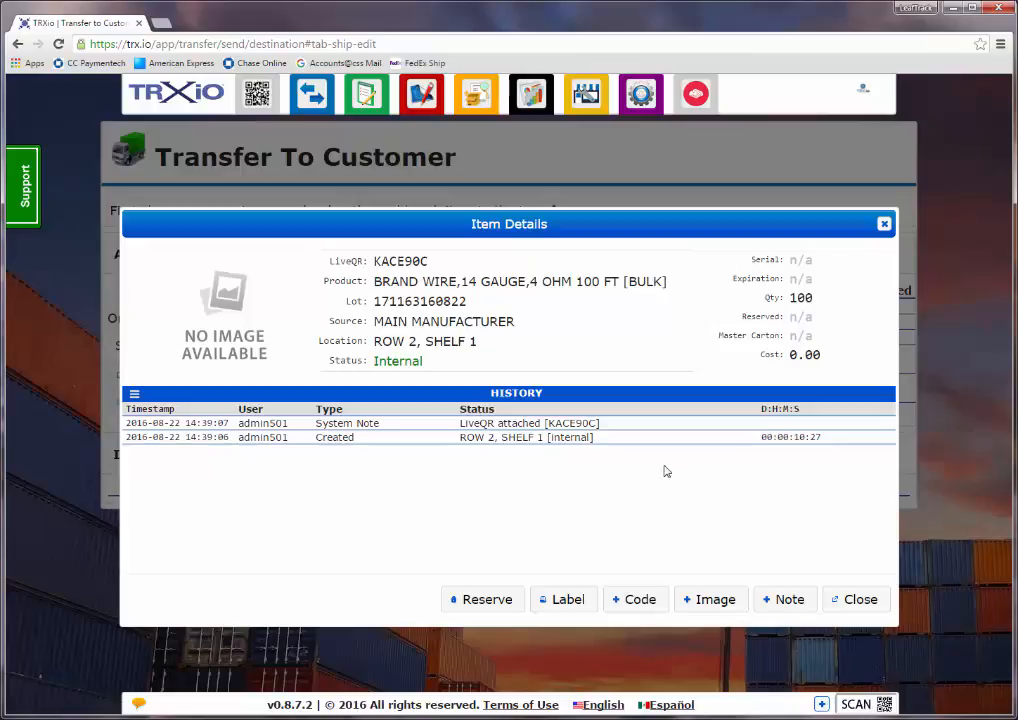
# Set the bulk item's quantity to 70, and open a new note for the item and cancel it.
pyautogui.click(800, 298)
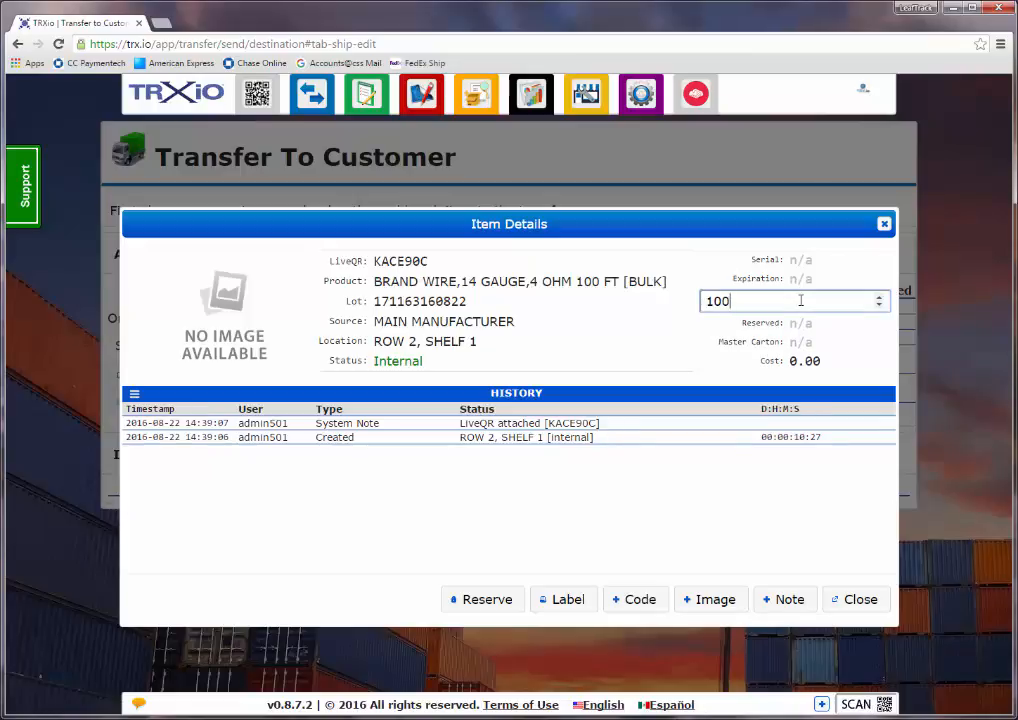
pyautogui.press('BackSpace')
pyautogui.press('BackSpace')
pyautogui.press('BackSpace')
pyautogui.click(711, 348)
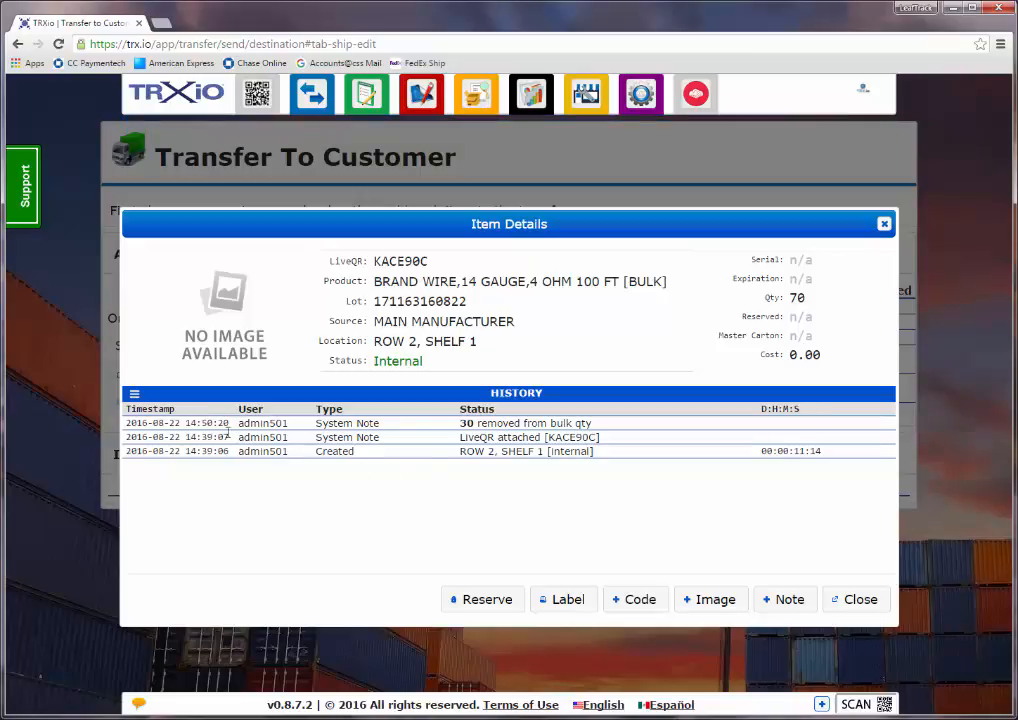
pyautogui.click(789, 599)
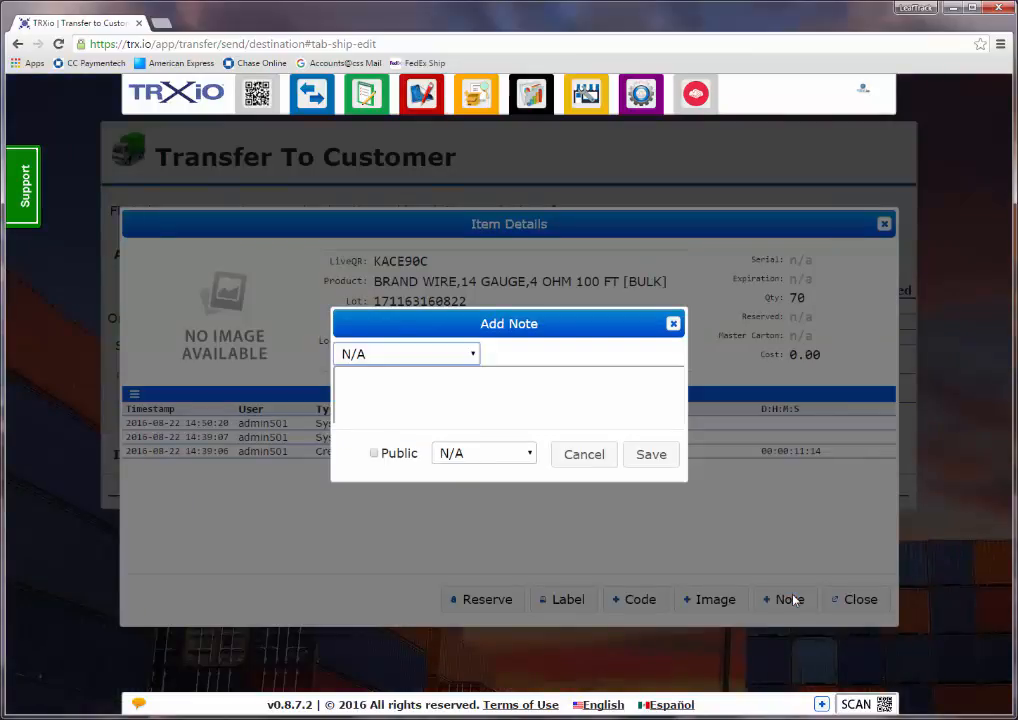
pyautogui.click(584, 454)
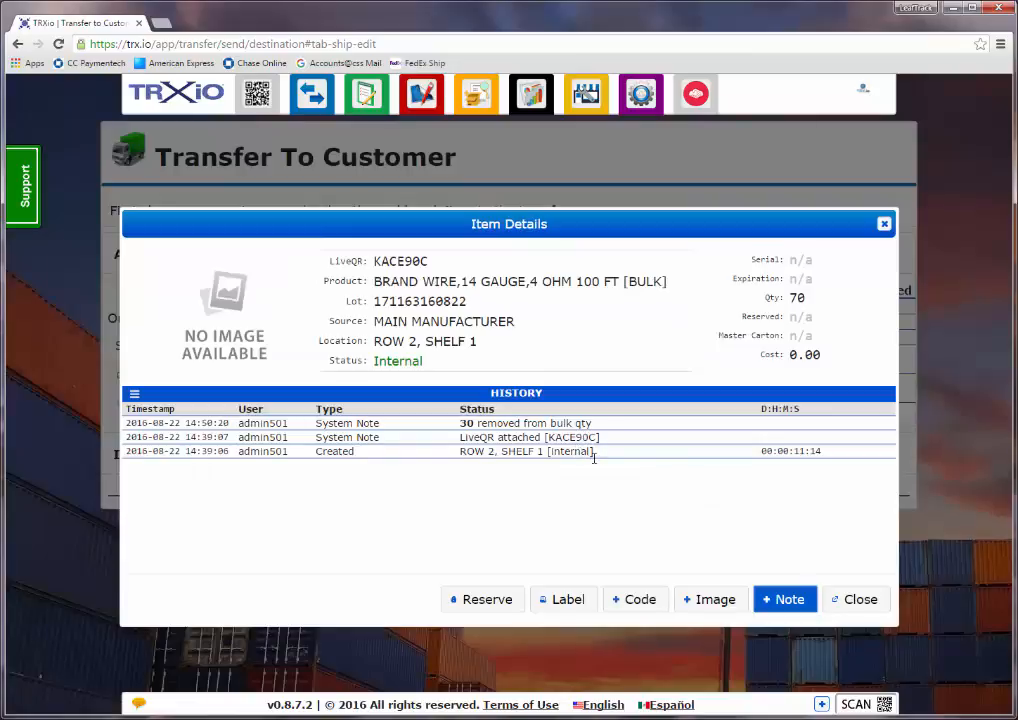